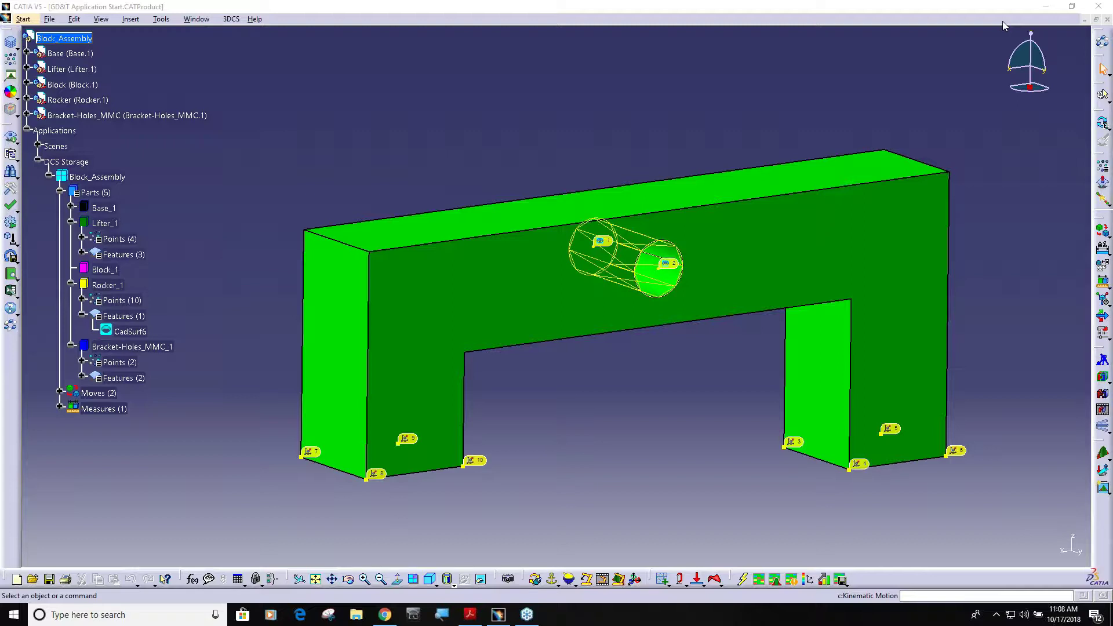
# Examine the Rocker part and the points defined under Rocker_1
pyautogui.moveTo(624, 266); pyautogui.dragTo(649, 382, button='middle')
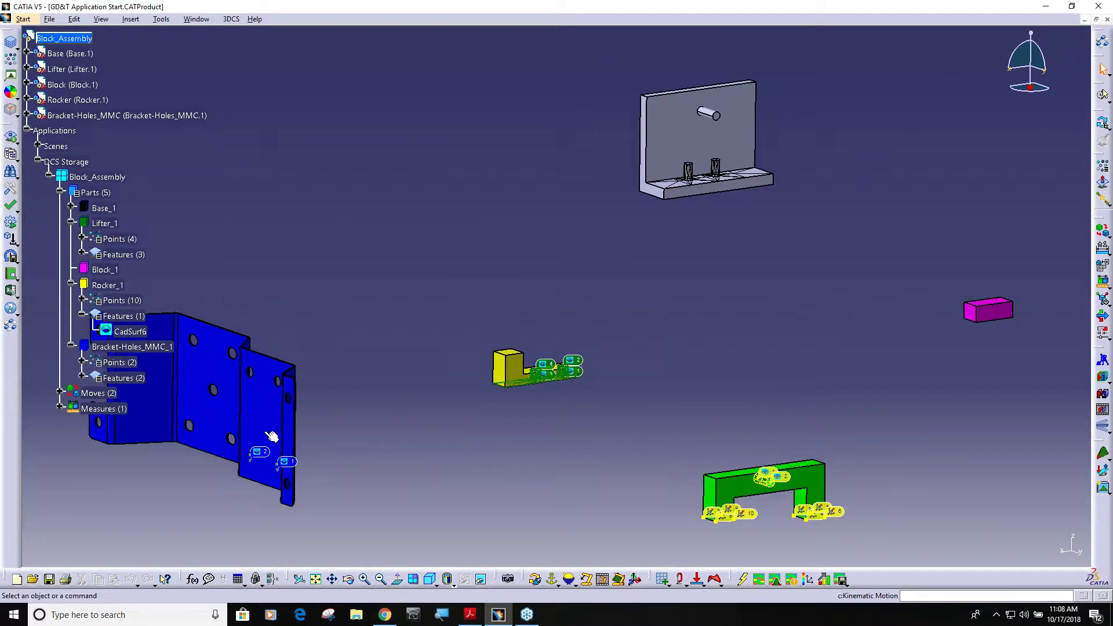
pyautogui.middleClick(665, 381)
pyautogui.moveTo(605, 344); pyautogui.dragTo(648, 357, button='middle')
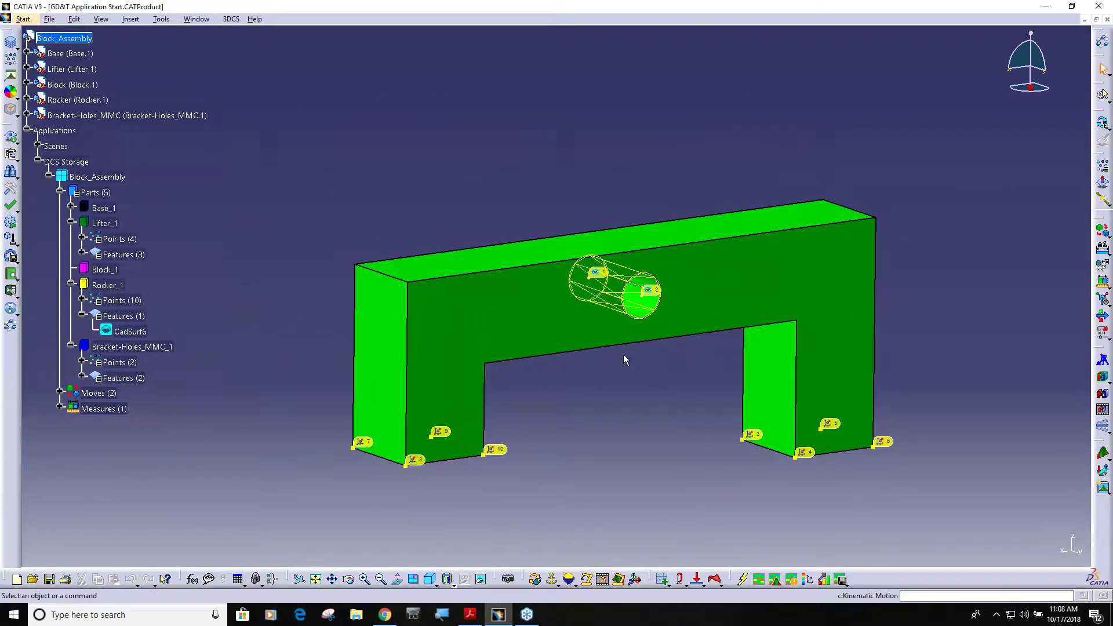
pyautogui.click(83, 301)
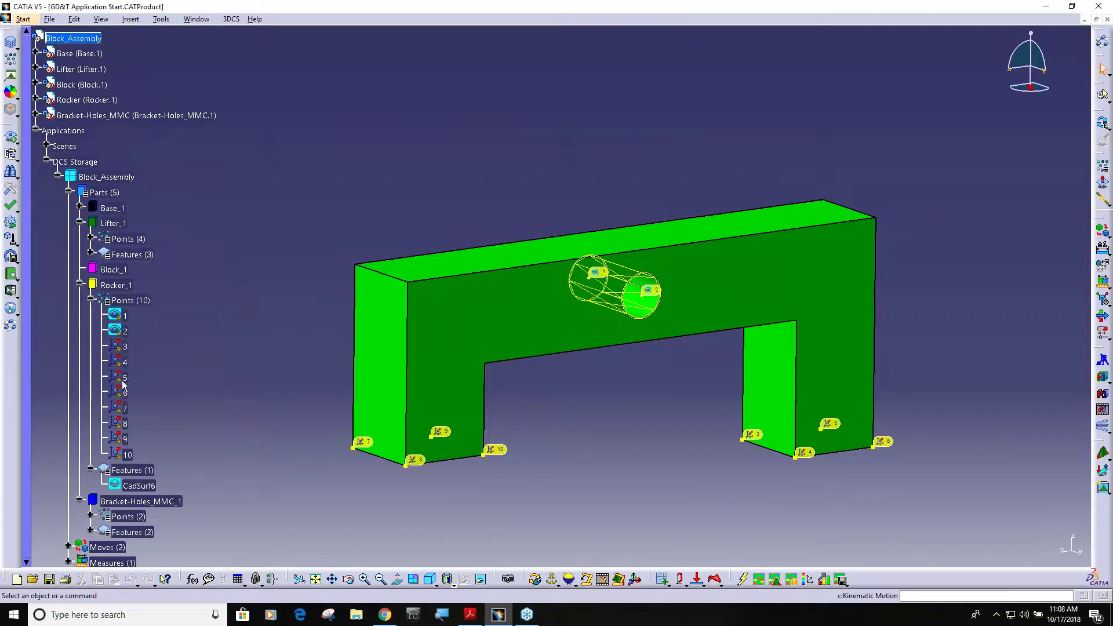
pyautogui.click(91, 300)
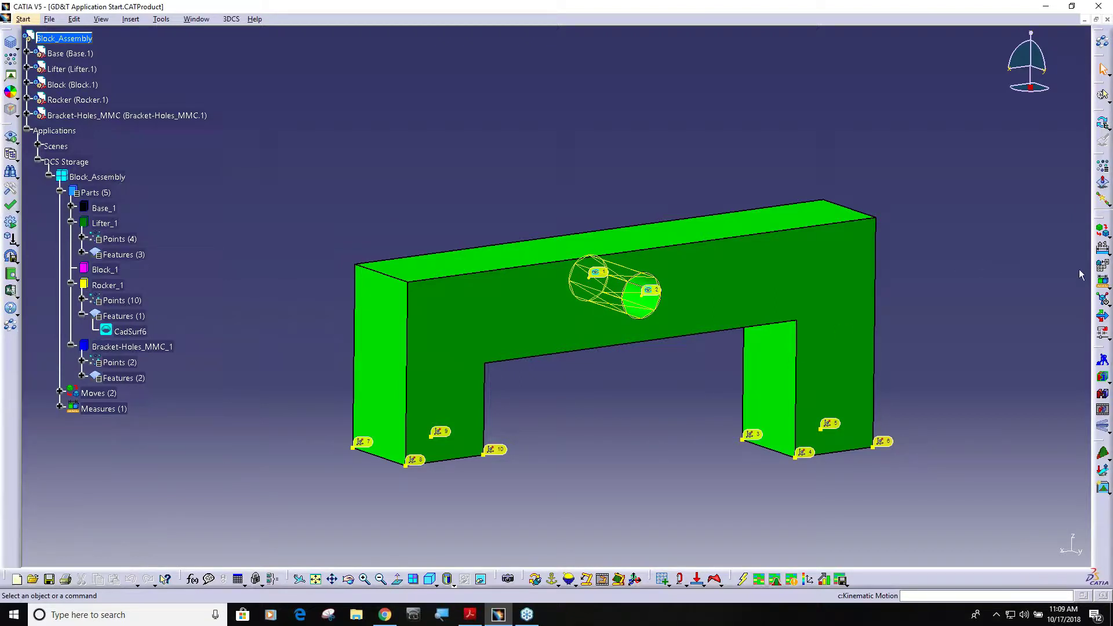
# Create a new Size GD&T callout on the Rocker part
pyautogui.click(1103, 268)
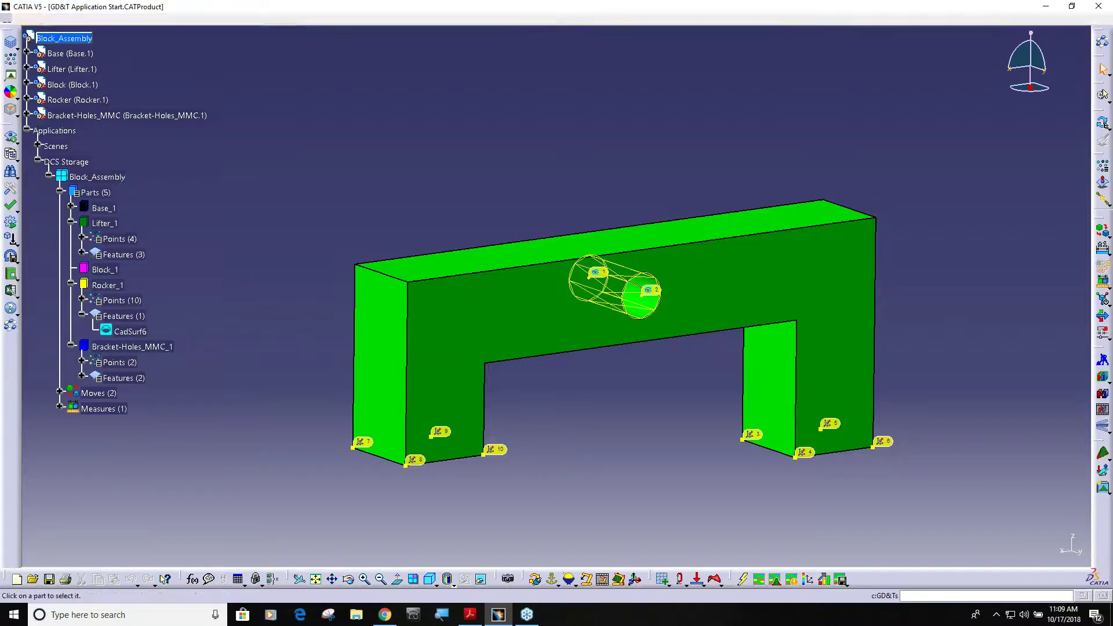
pyautogui.click(872, 343)
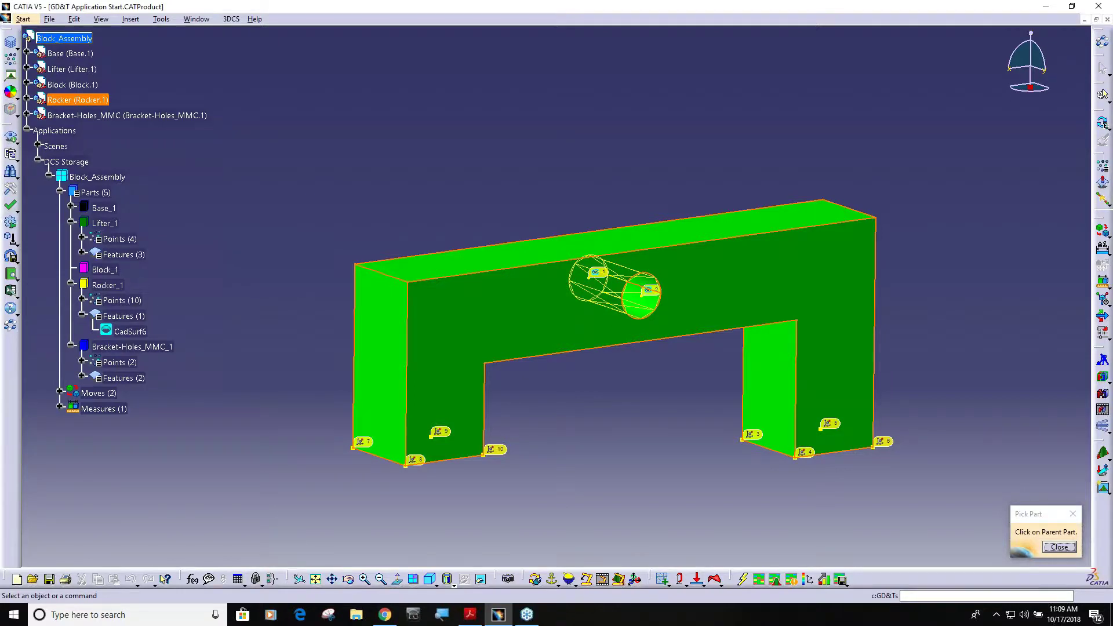
pyautogui.click(687, 139)
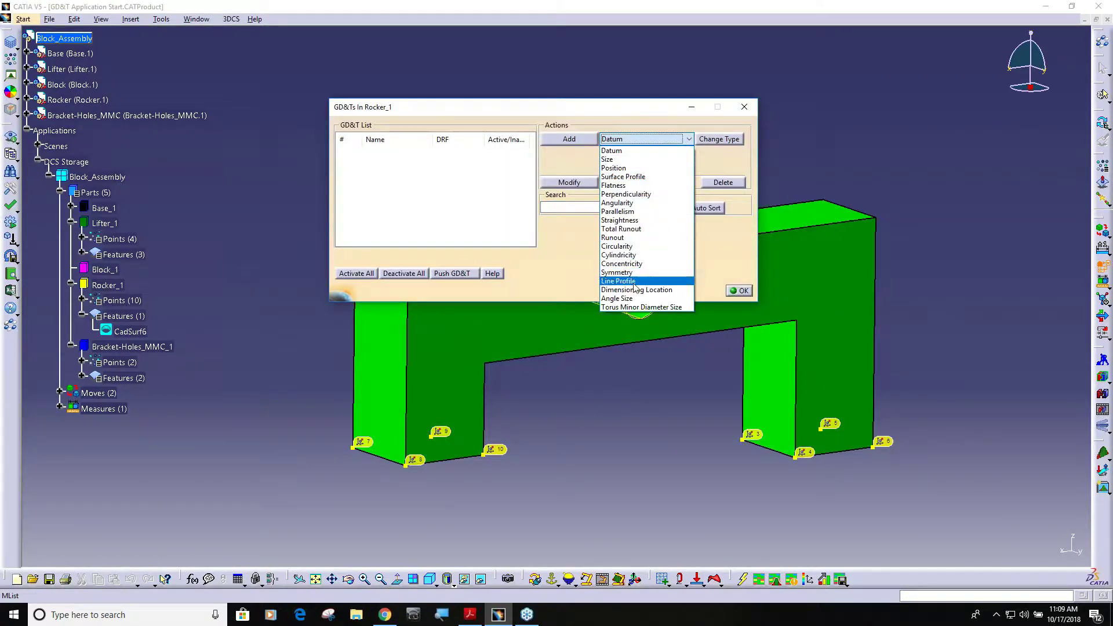
pyautogui.click(614, 159)
pyautogui.click(592, 142)
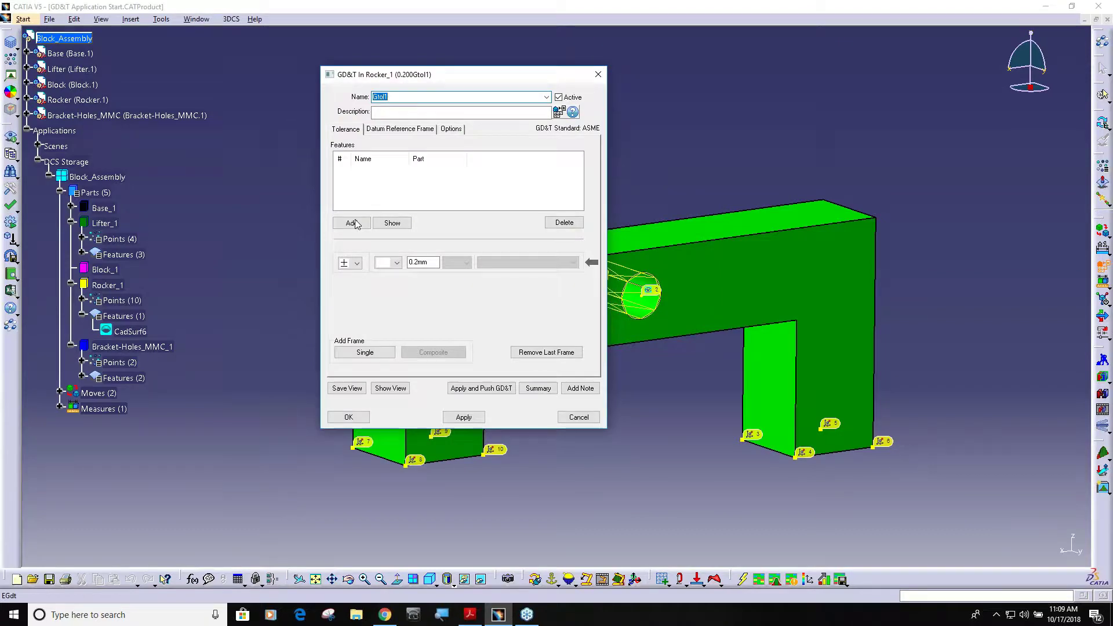
# Assign the outer and inner side faces of the rocker leg carrying points 7 to 10 as the size callout's features
pyautogui.click(352, 223)
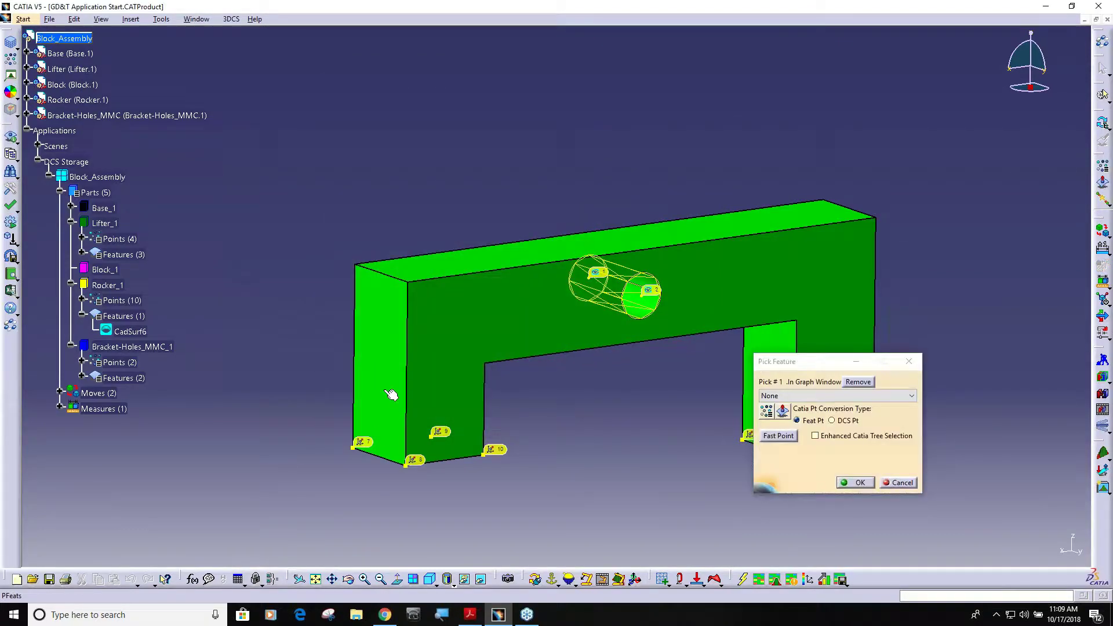
pyautogui.click(383, 371)
pyautogui.moveTo(522, 406); pyautogui.dragTo(441, 406, button='middle')
pyautogui.click(386, 354)
pyautogui.click(855, 482)
# Set the size callout's tolerance to 1 mm, keep the Size type and accept the callout
pyautogui.doubleClick(424, 262)
pyautogui.write('1')
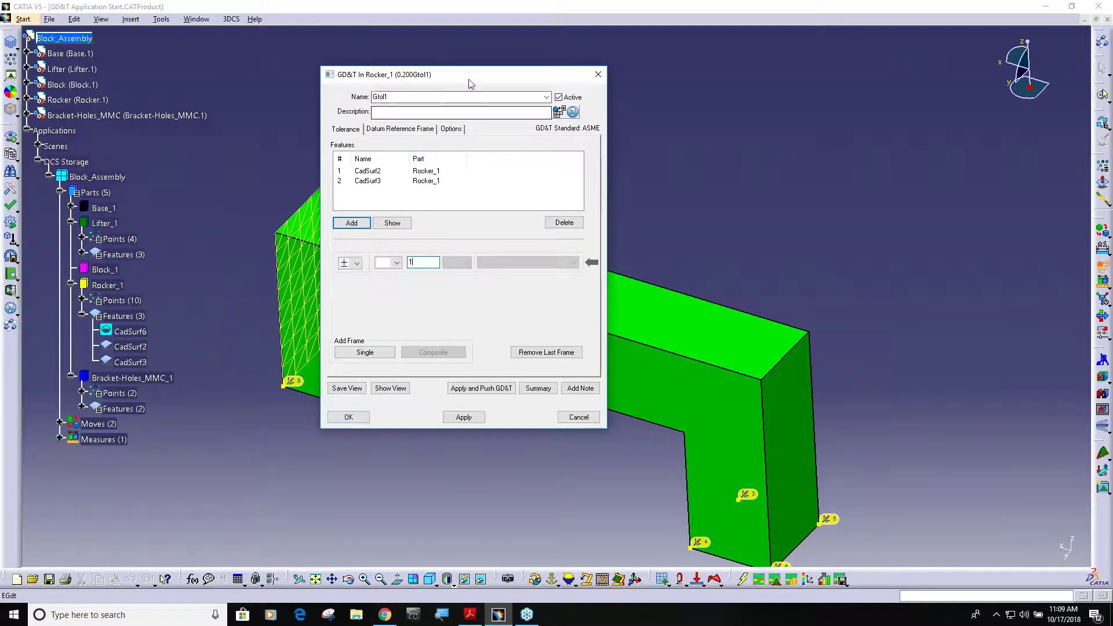
pyautogui.moveTo(479, 74); pyautogui.dragTo(566, 66)
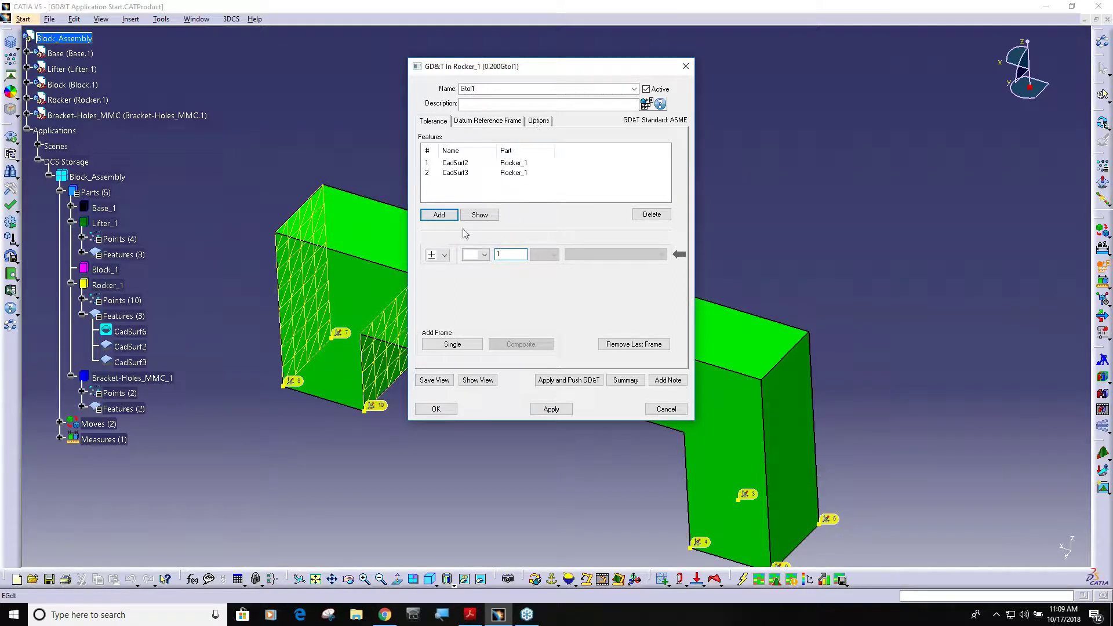
pyautogui.click(444, 255)
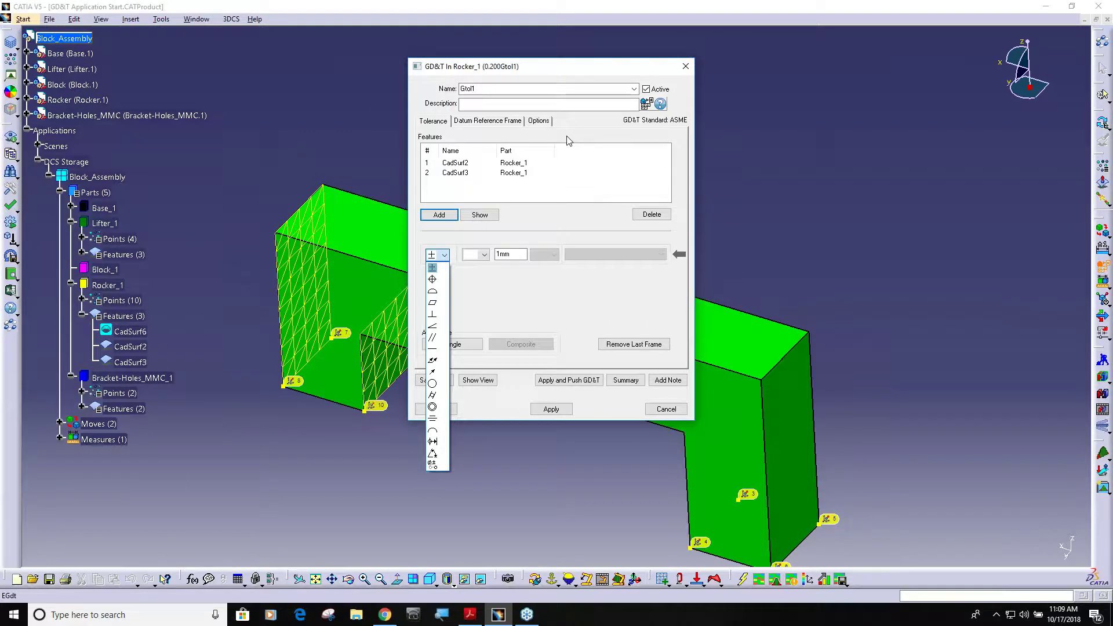
pyautogui.click(433, 268)
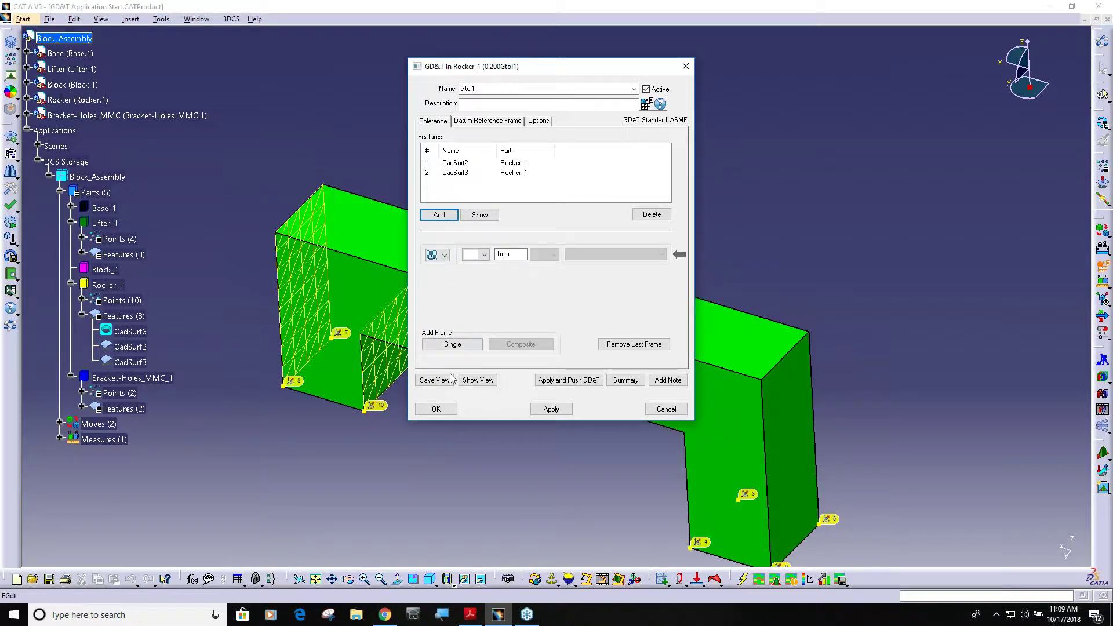
pyautogui.click(436, 409)
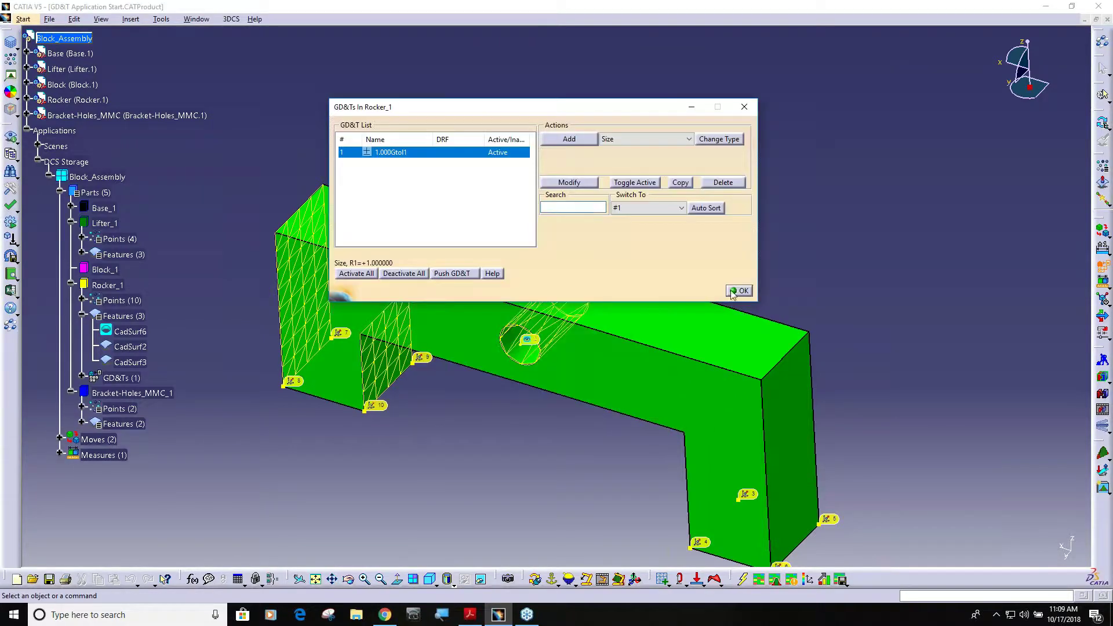
# Expand Rocker_1's GD&Ts in the tree to inspect the size callout
pyautogui.moveTo(603, 357); pyautogui.dragTo(656, 323, button='middle')
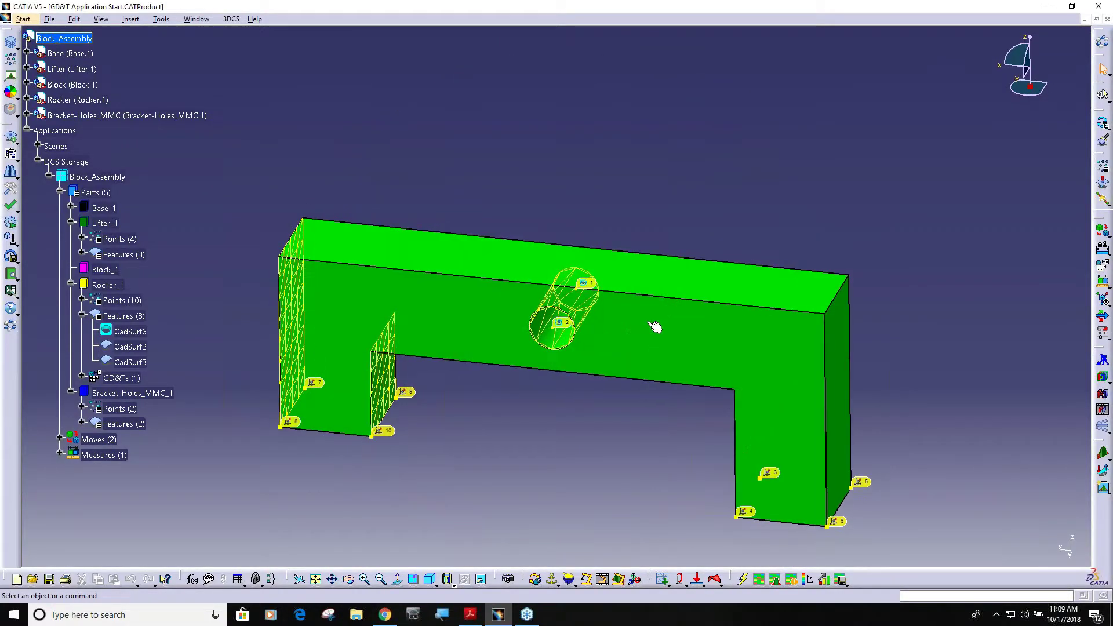
pyautogui.click(81, 378)
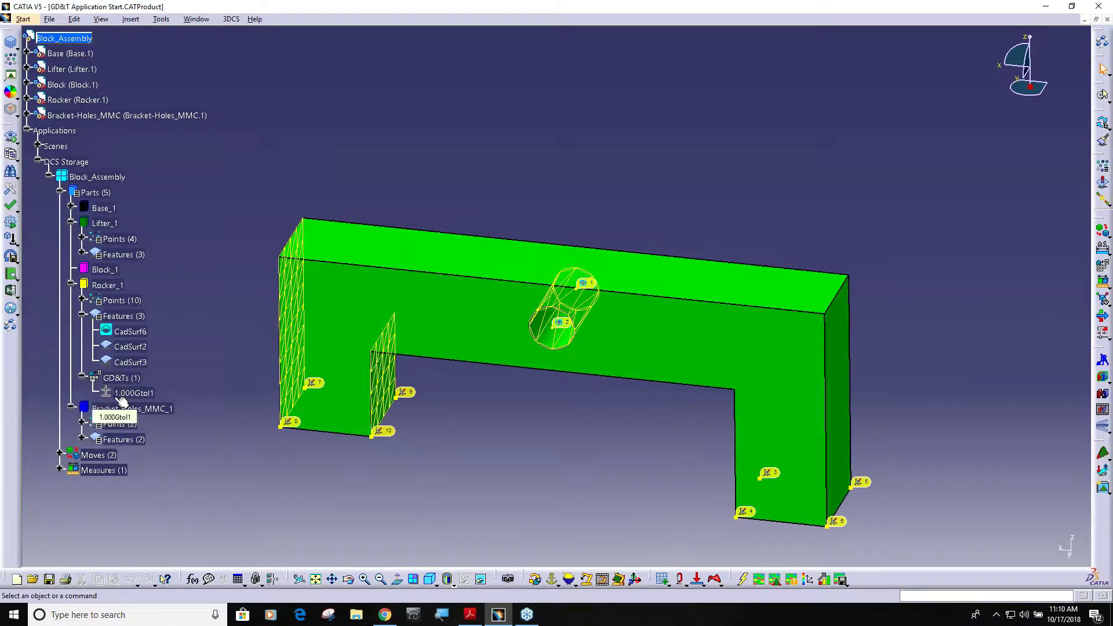
pyautogui.moveTo(371, 313); pyautogui.dragTo(370, 295, button='middle')
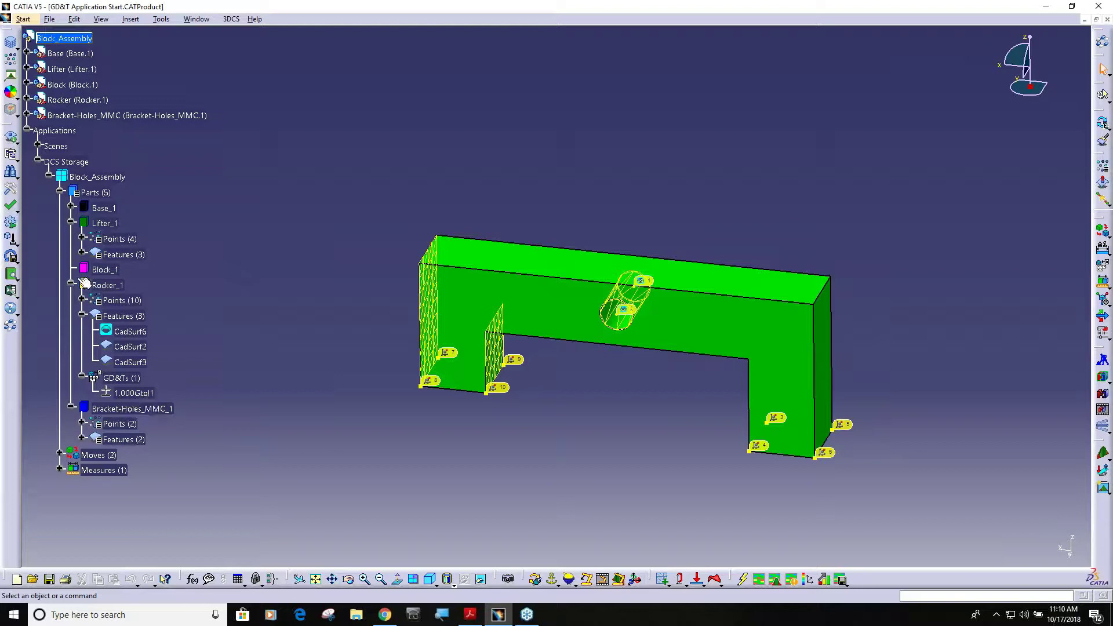
# Review the GD&T naming format in the Alias Display preferences
pyautogui.click(10, 189)
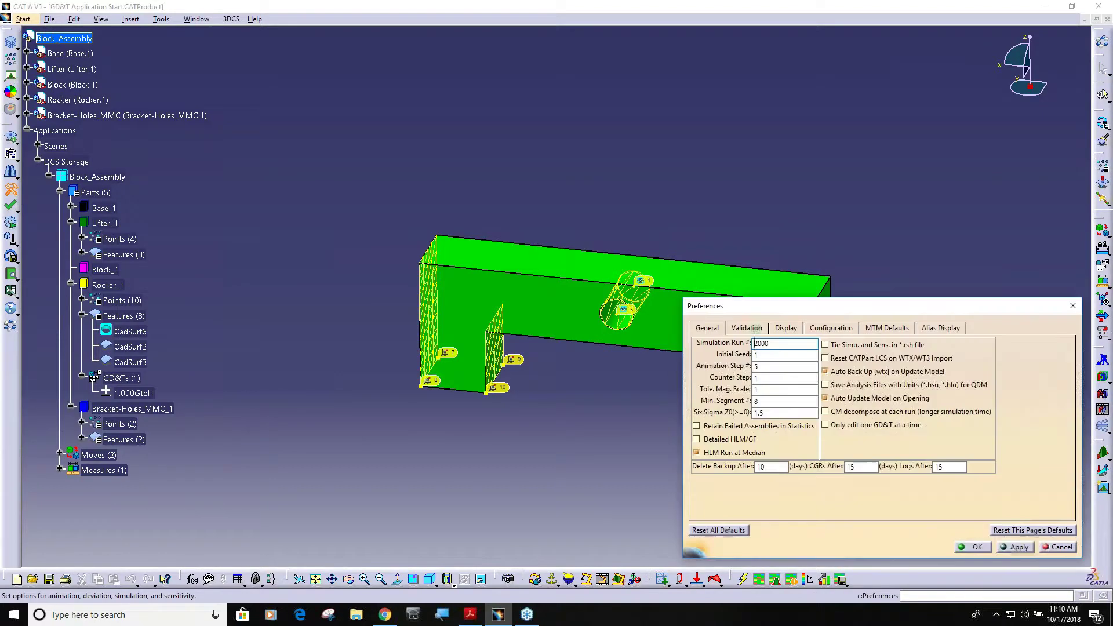
pyautogui.moveTo(900, 311); pyautogui.dragTo(756, 153)
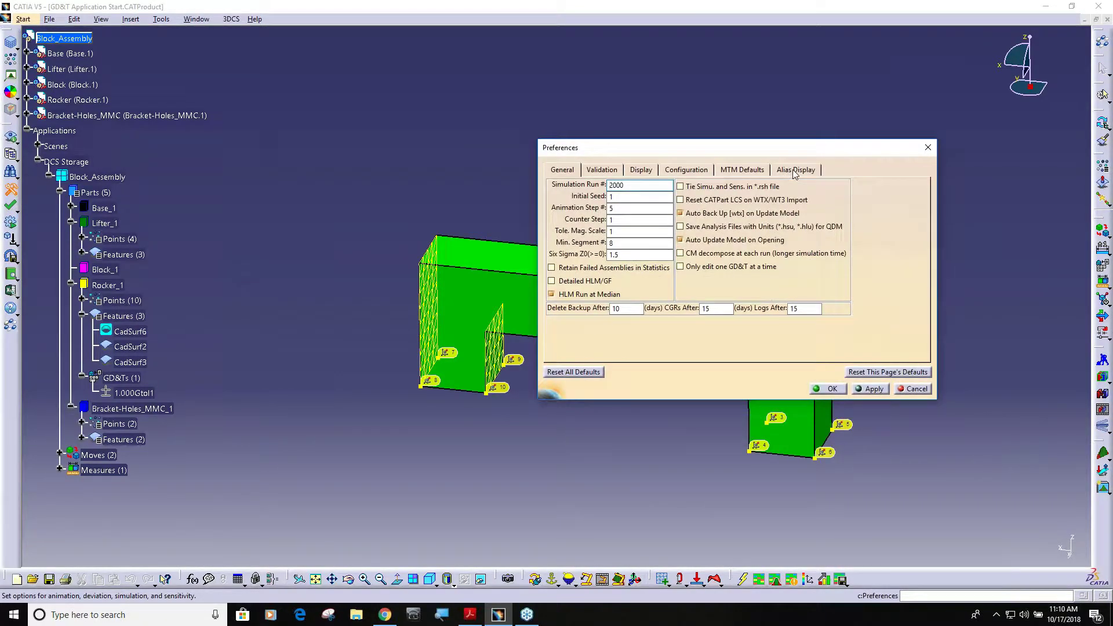
pyautogui.click(795, 170)
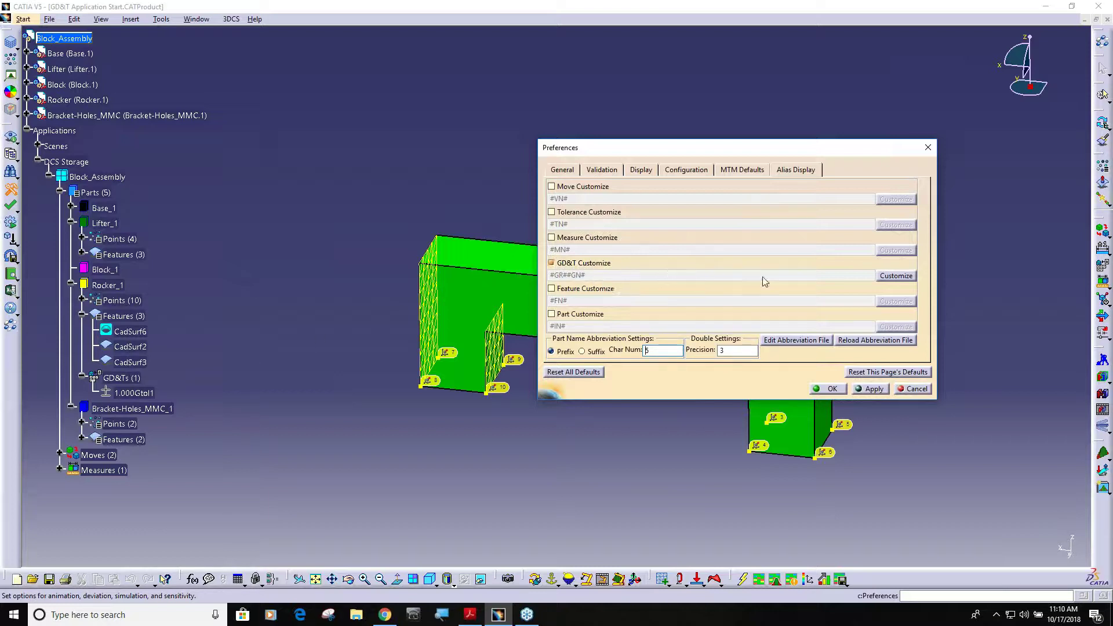
pyautogui.click(895, 276)
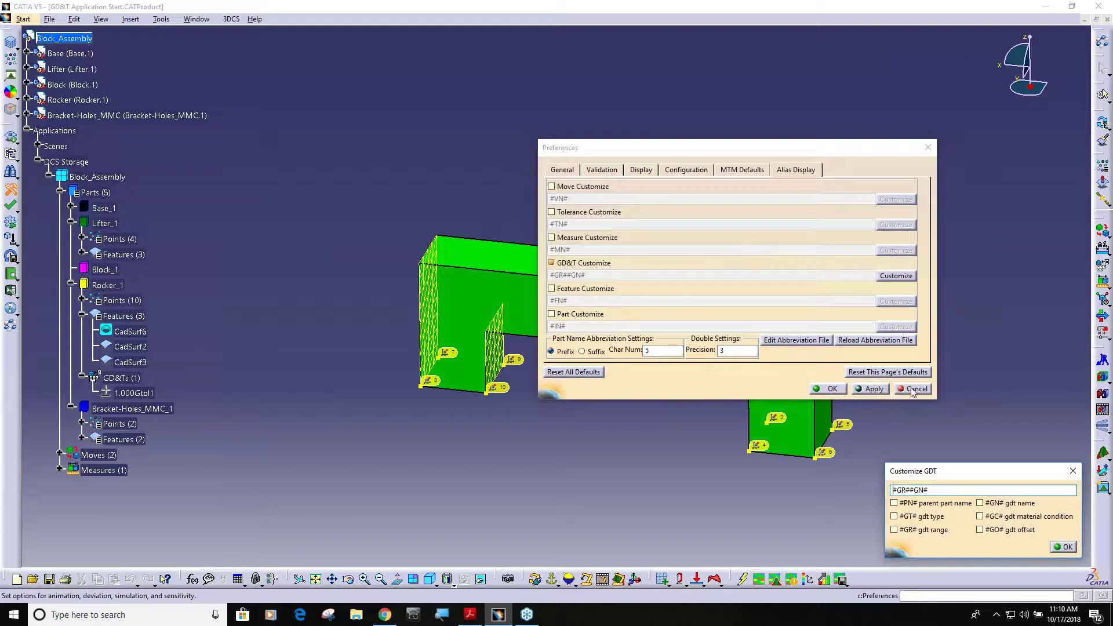
pyautogui.click(1064, 547)
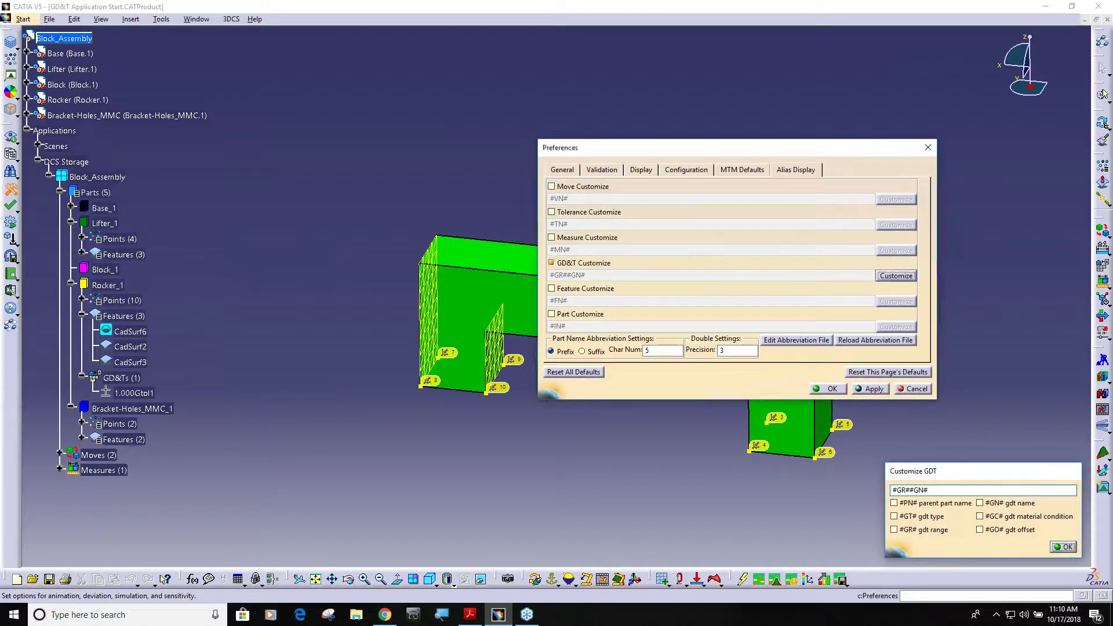
pyautogui.click(827, 388)
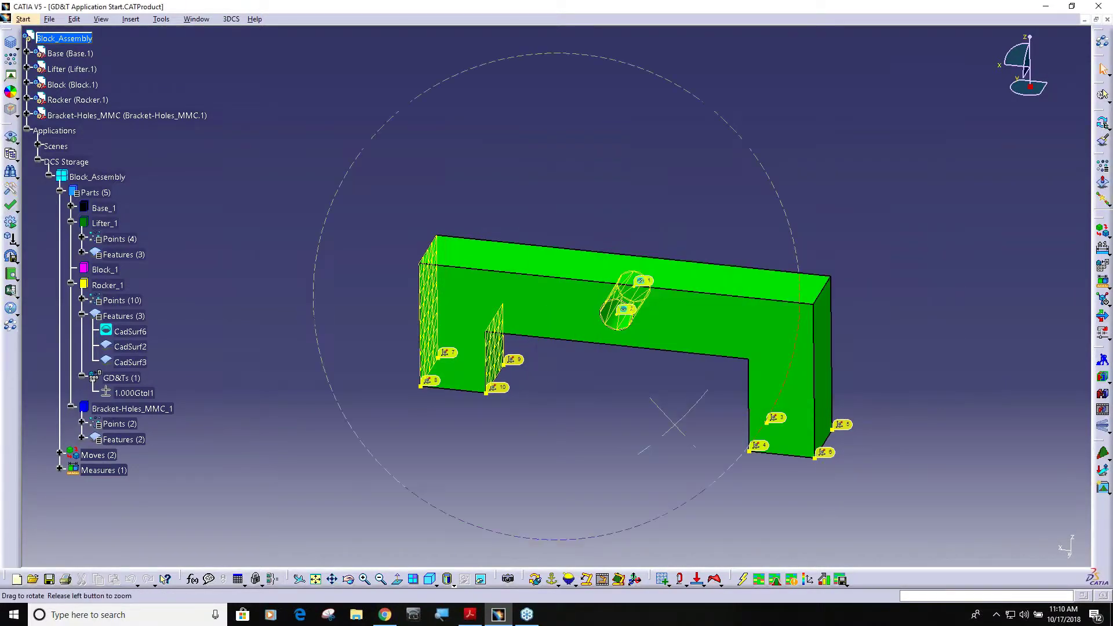
# Run the Deviate simulation to inspect the size variation of the rocker leg, then restart it
pyautogui.click(1106, 427)
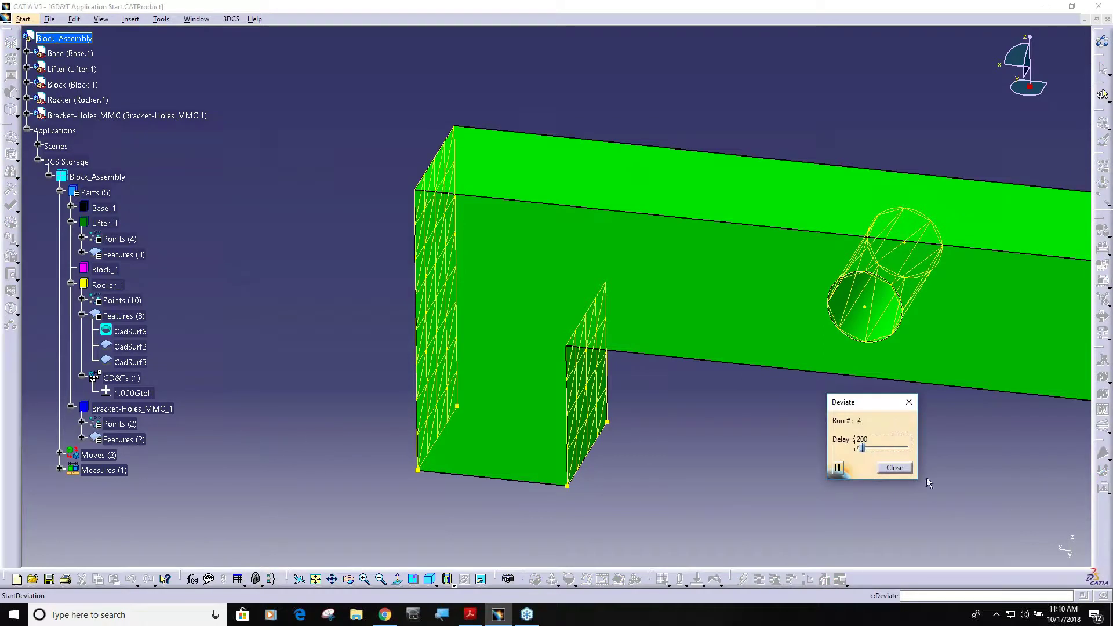
pyautogui.click(894, 467)
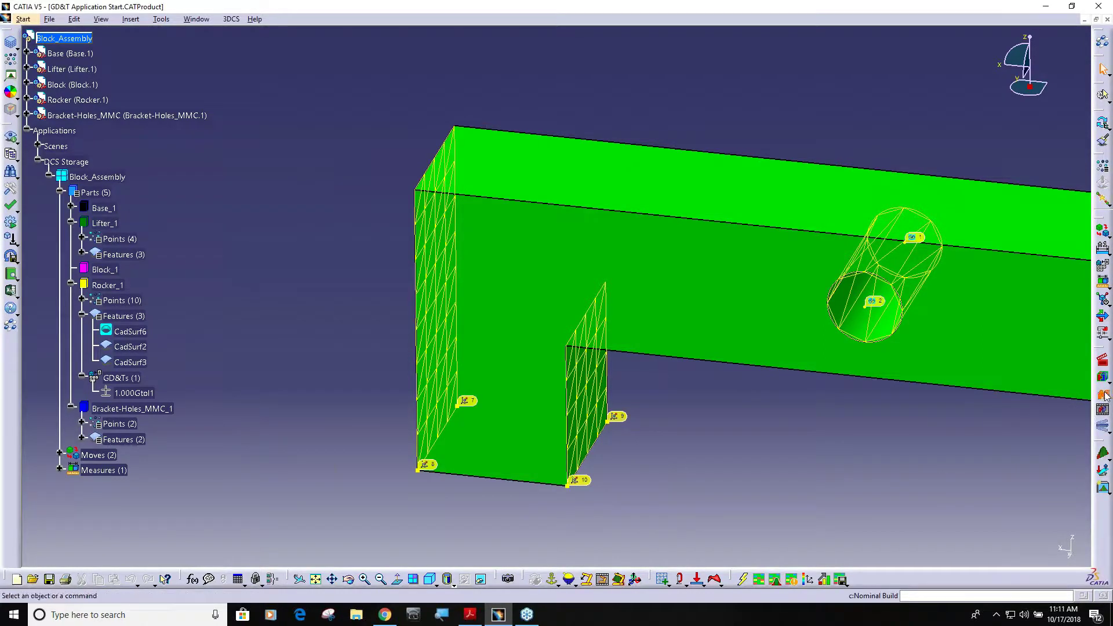
pyautogui.click(1104, 429)
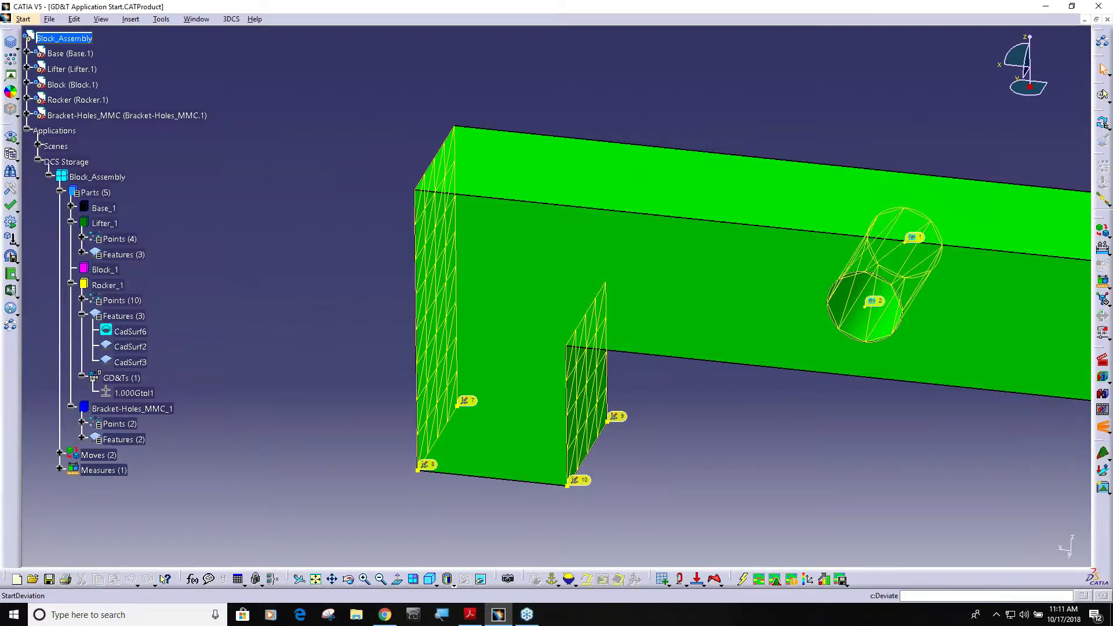
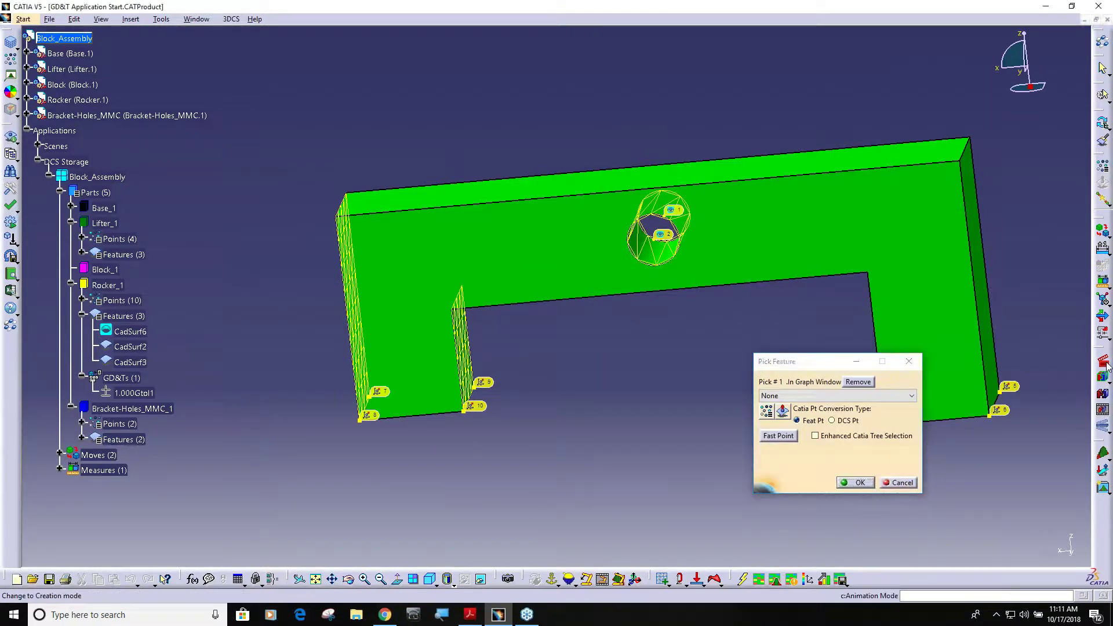
# Assign the facing inner side faces of the rocker's two legs as features of the Dimensioning Location callout
pyautogui.click(462, 348)
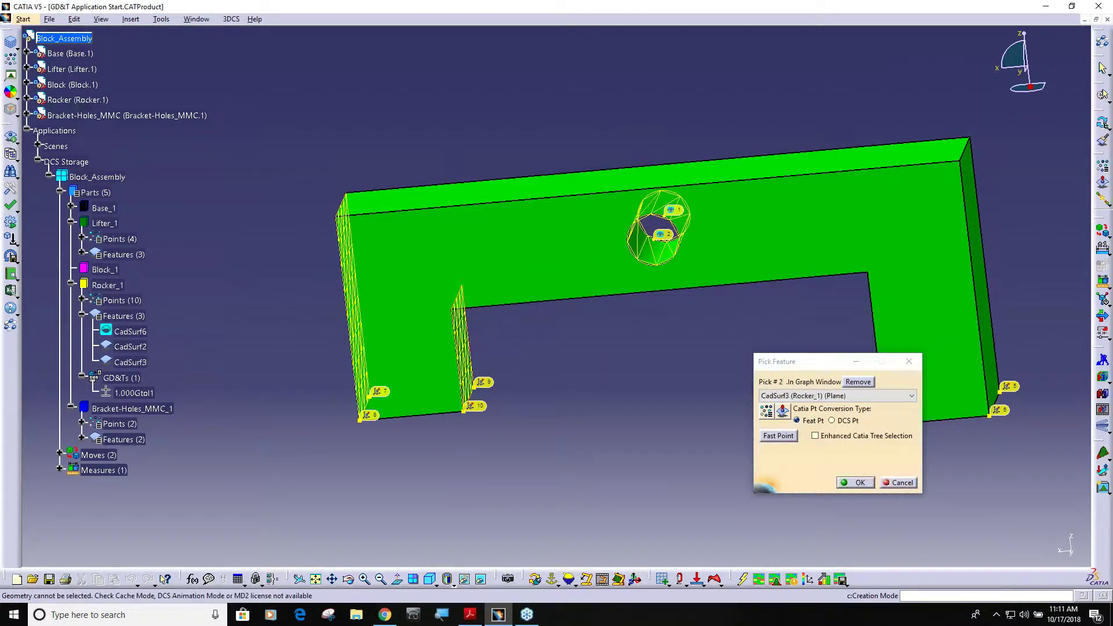
pyautogui.moveTo(600, 349); pyautogui.dragTo(570, 360, button='middle')
pyautogui.click(680, 327)
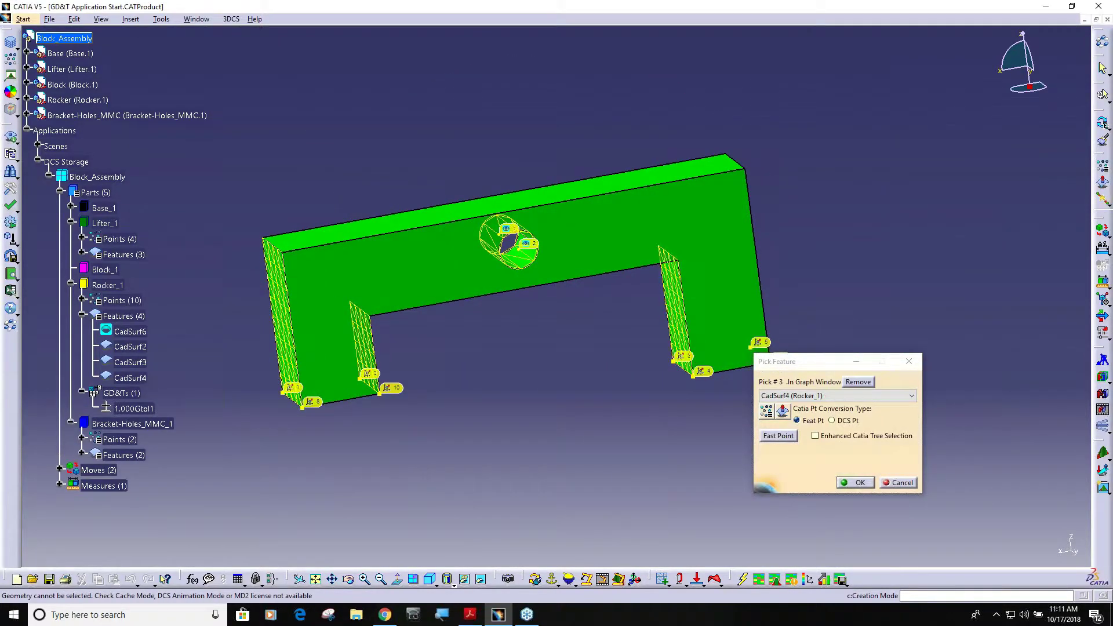
pyautogui.click(857, 483)
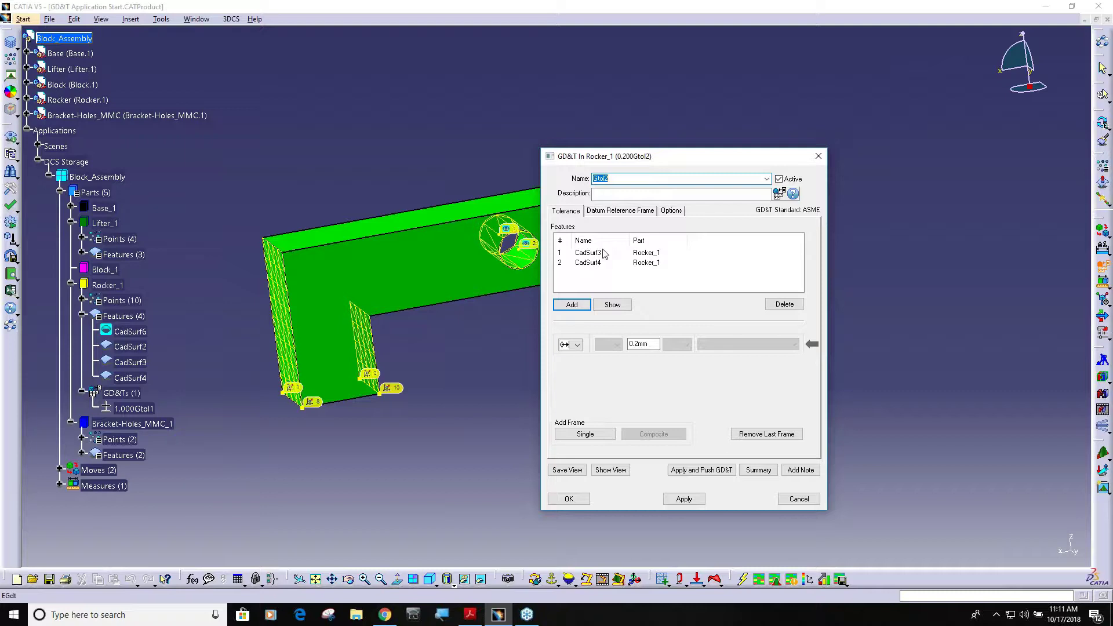
# Choose CadSurf3 as the dimensioning origin of the location callout
pyautogui.click(675, 213)
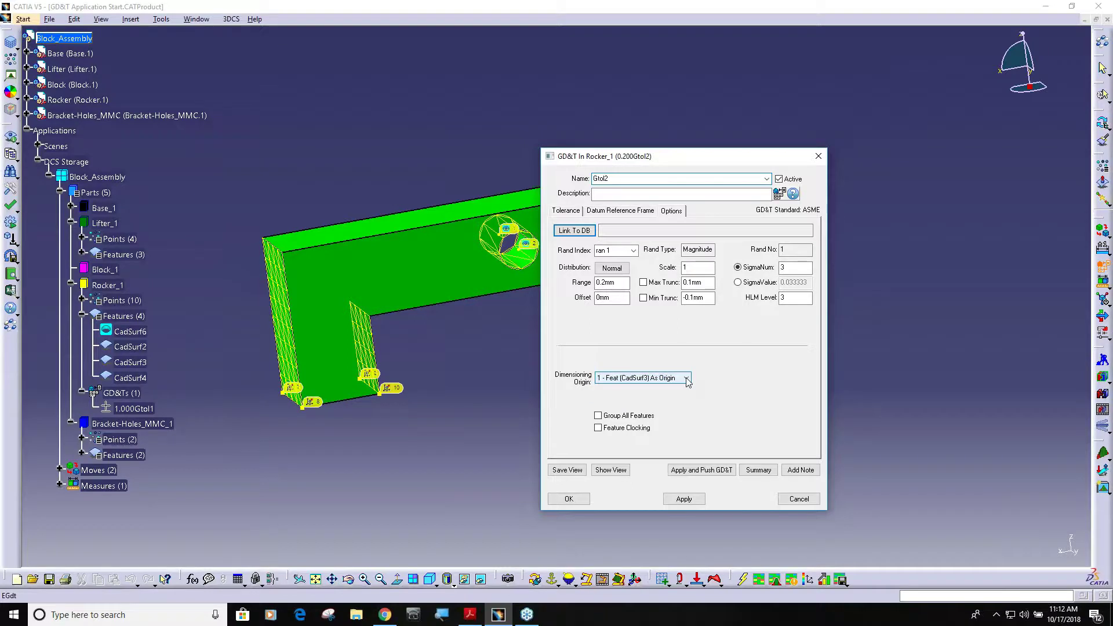
pyautogui.click(687, 380)
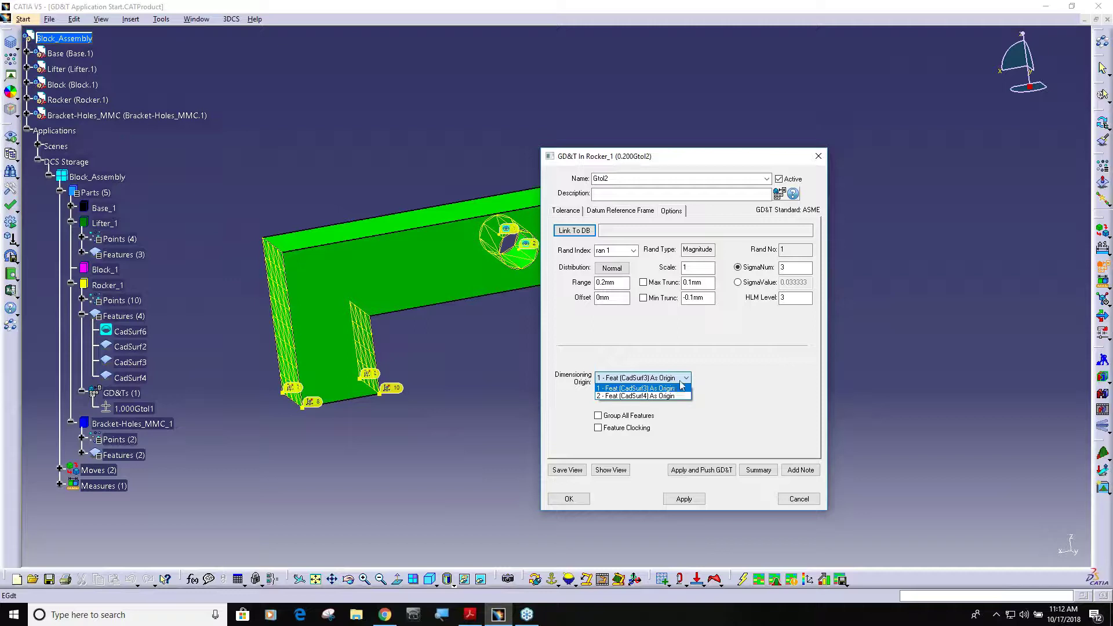
pyautogui.click(671, 388)
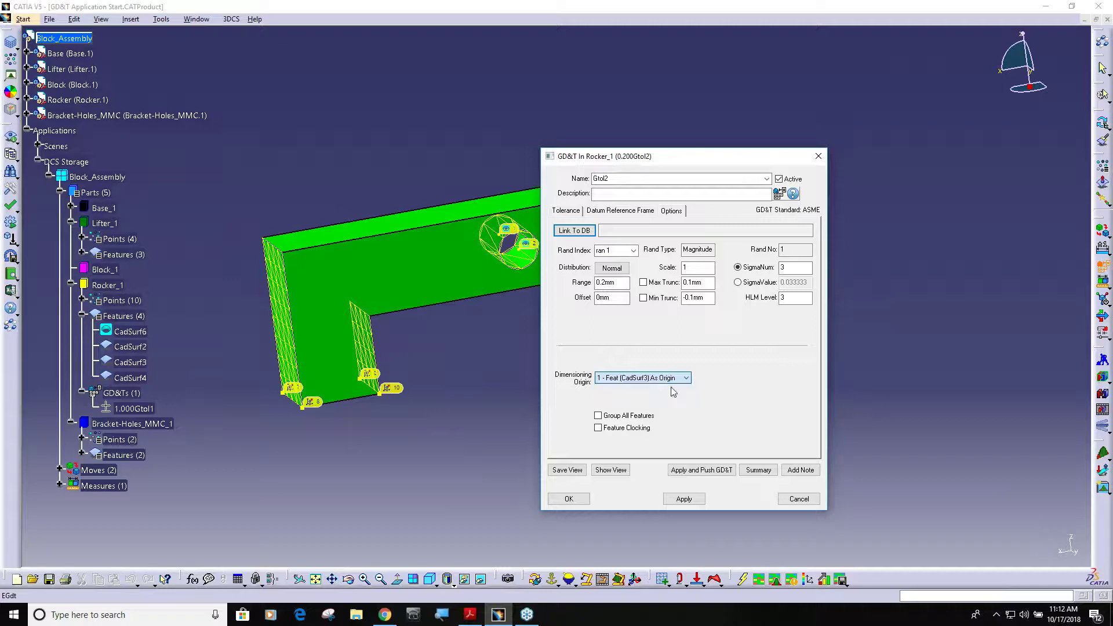
# Set the Dimensioning Location tolerance to 5 mm and accept the callout
pyautogui.click(567, 211)
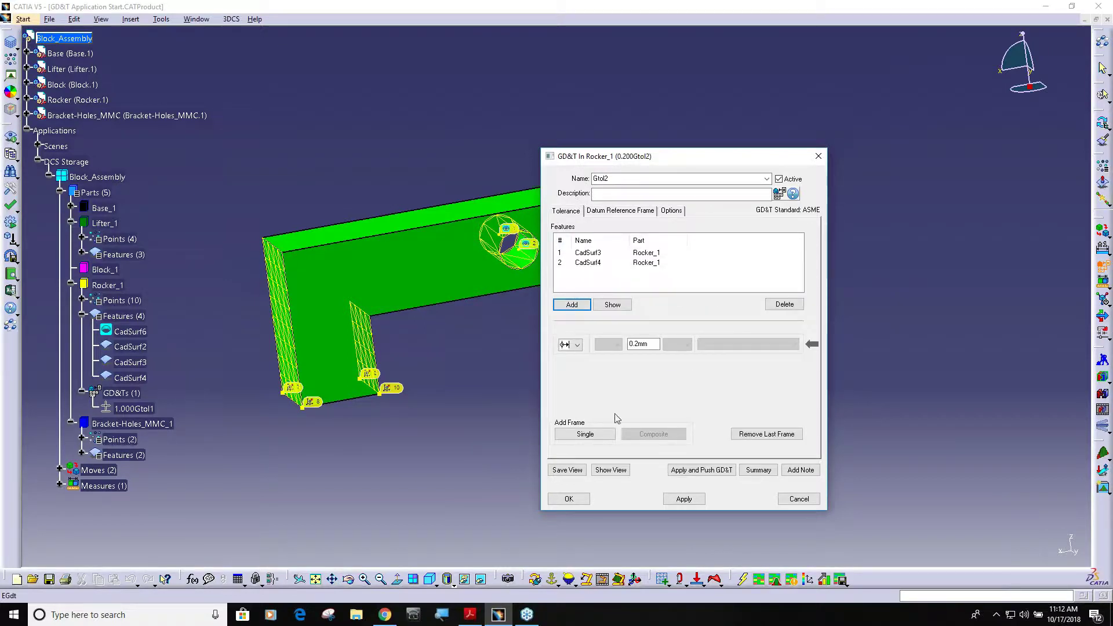
pyautogui.doubleClick(640, 344)
pyautogui.write('5')
pyautogui.click(569, 498)
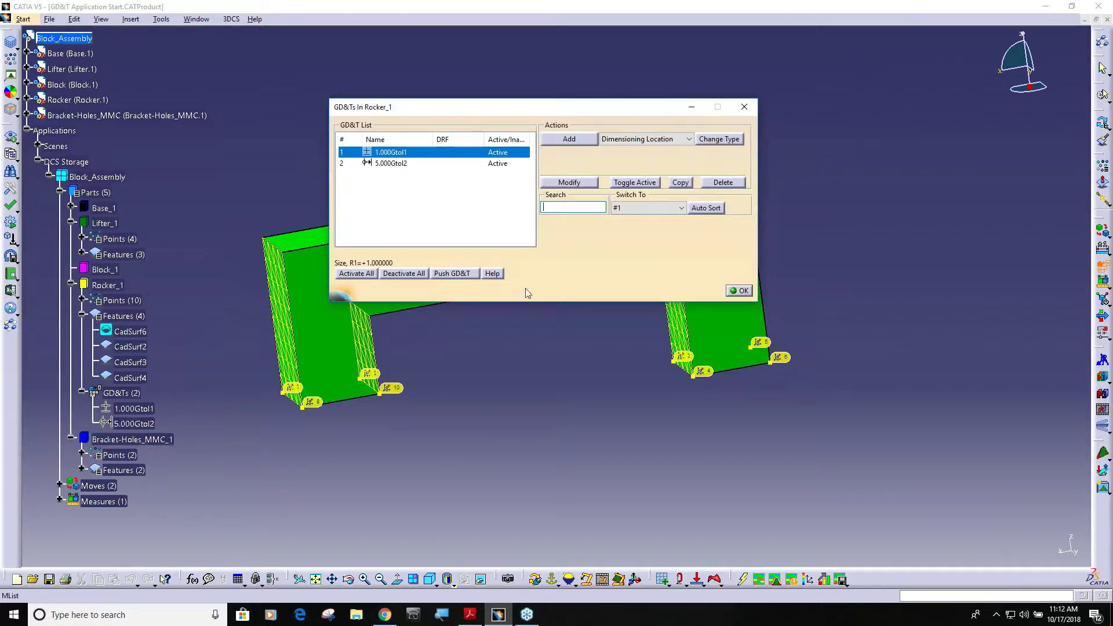
# Close the rocker's GD&T list and run the Deviate simulation to inspect how the location callout varies the legs
pyautogui.click(742, 291)
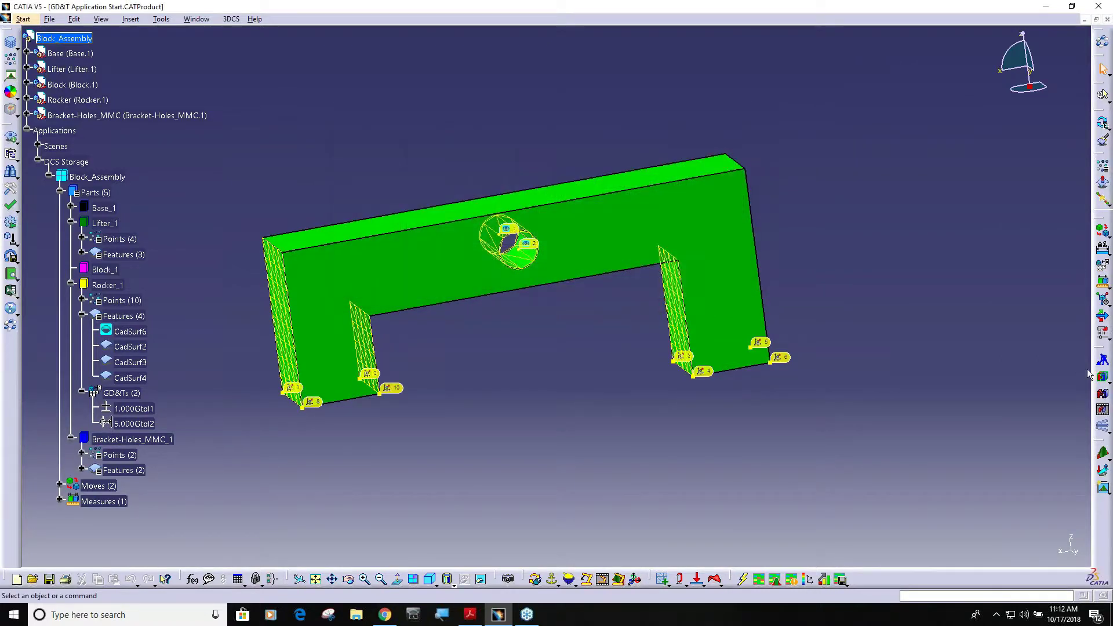
pyautogui.click(1103, 409)
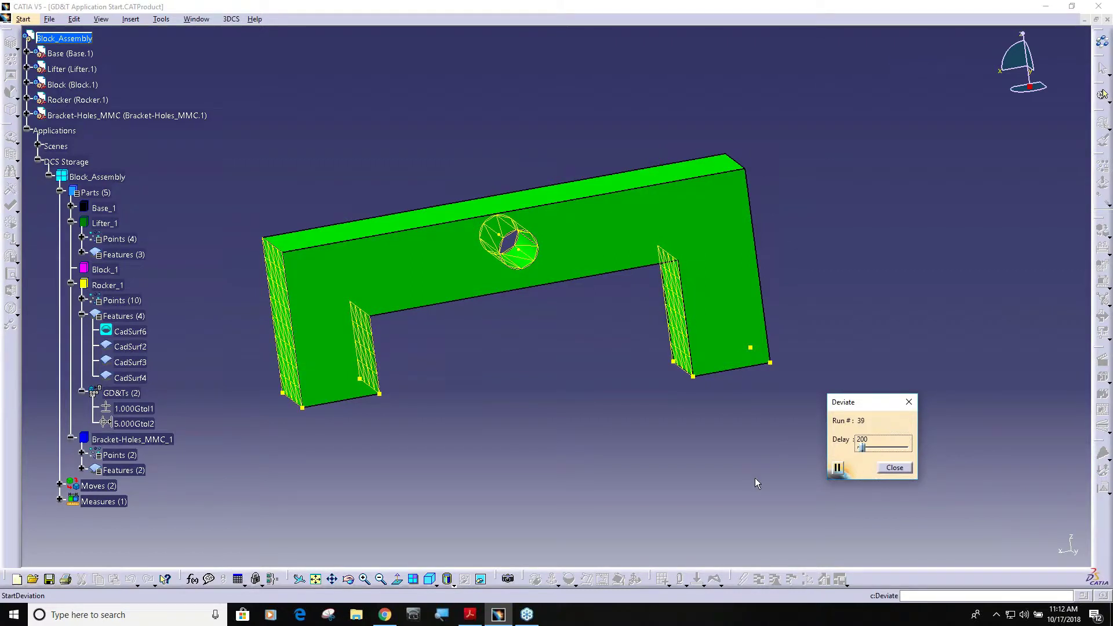
pyautogui.click(895, 467)
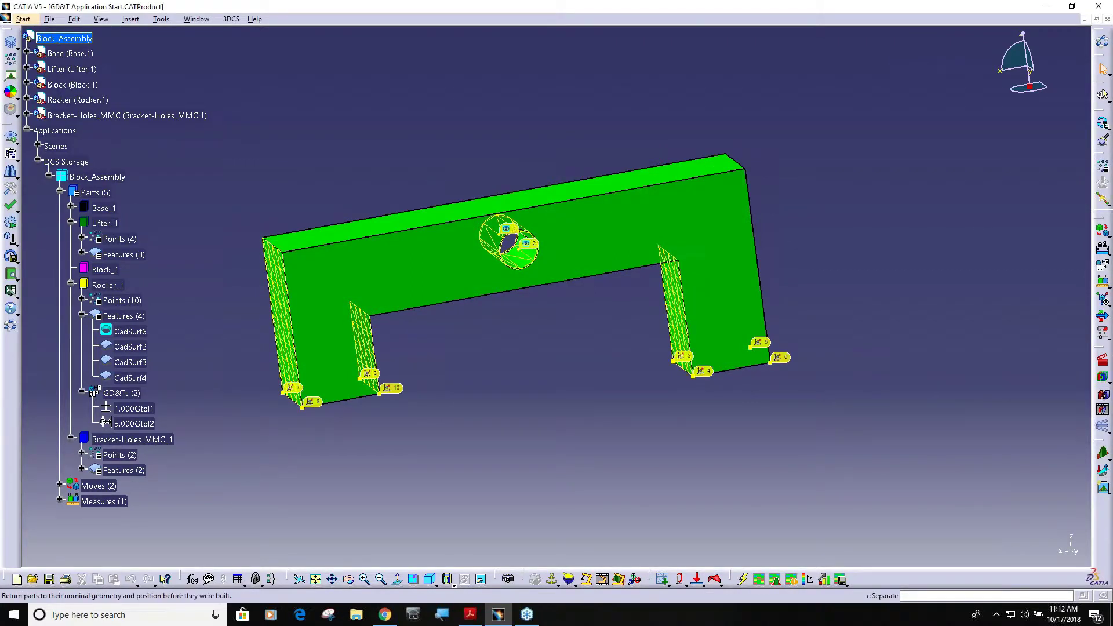
# Change the 5 mm callout between the rocker's inner leg faces to Size, apply it, and rebuild the model to check for conflicts
pyautogui.moveTo(556, 291); pyautogui.dragTo(174, 439, button='middle')
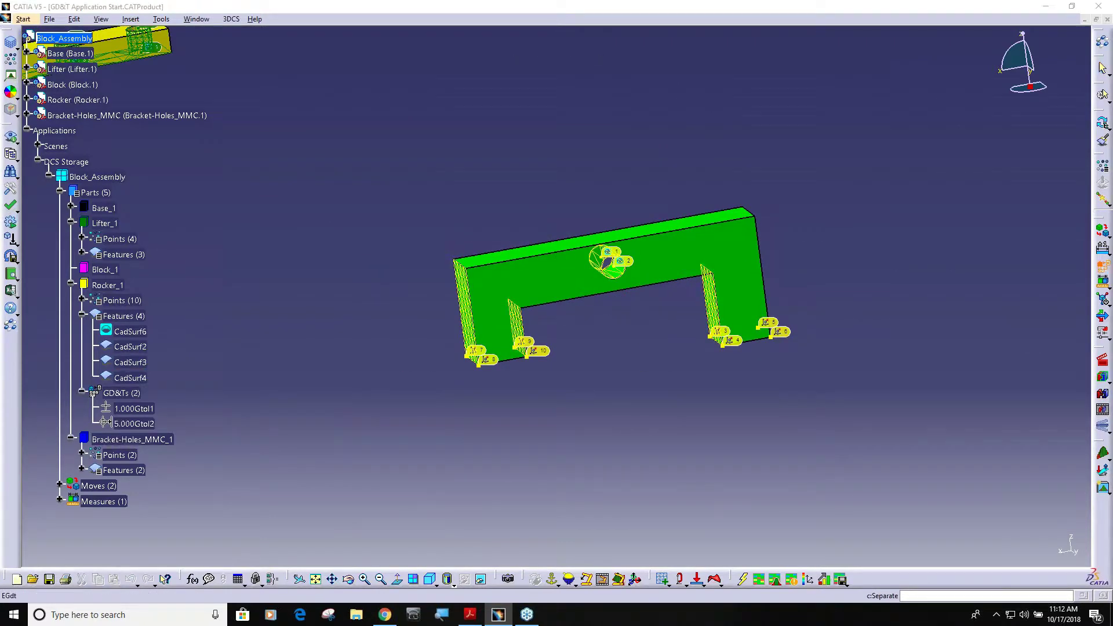
pyautogui.click(577, 345)
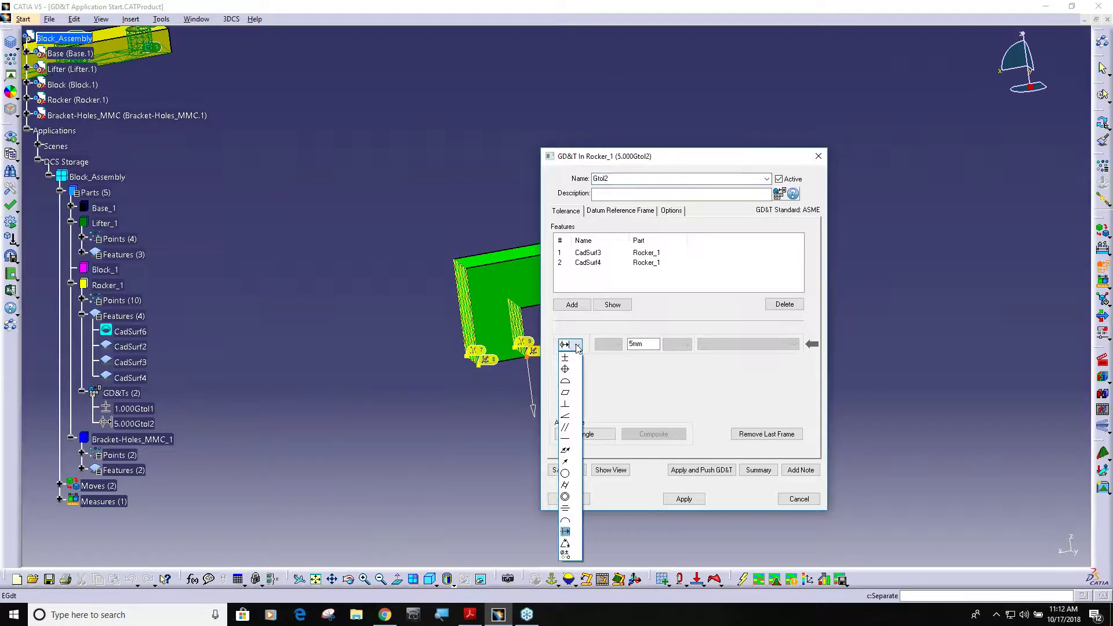
pyautogui.click(568, 360)
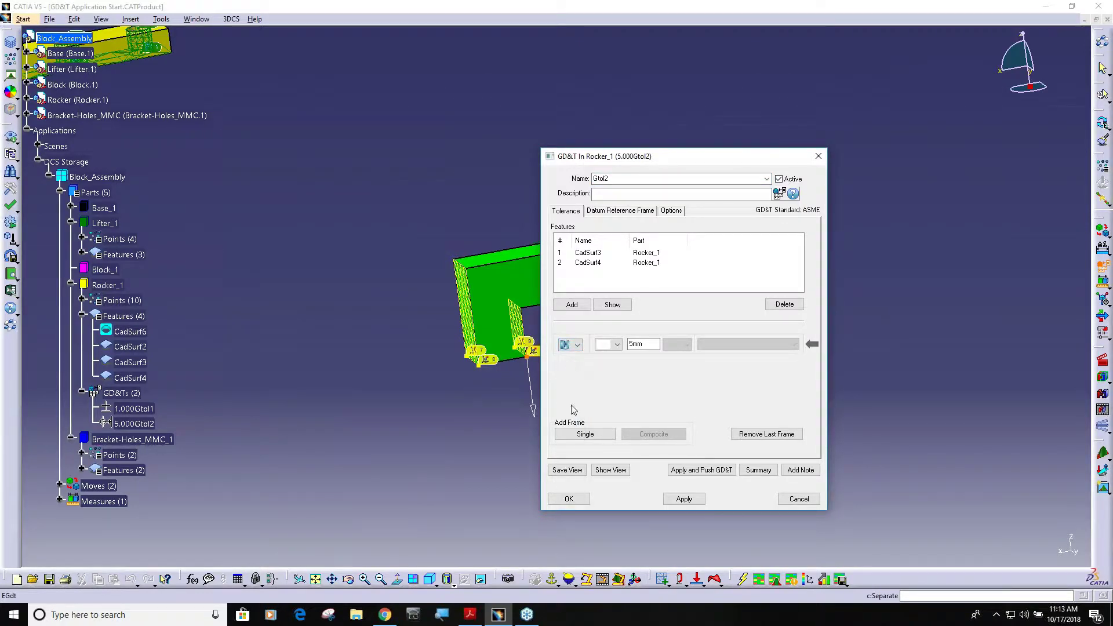
pyautogui.click(676, 499)
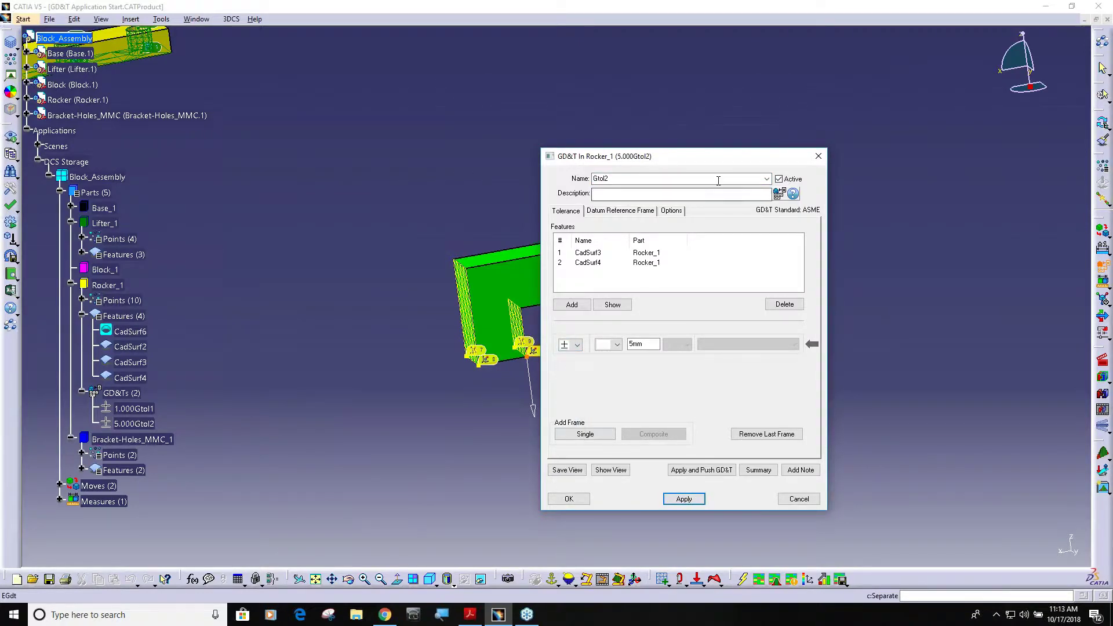
pyautogui.moveTo(726, 159); pyautogui.dragTo(339, 148)
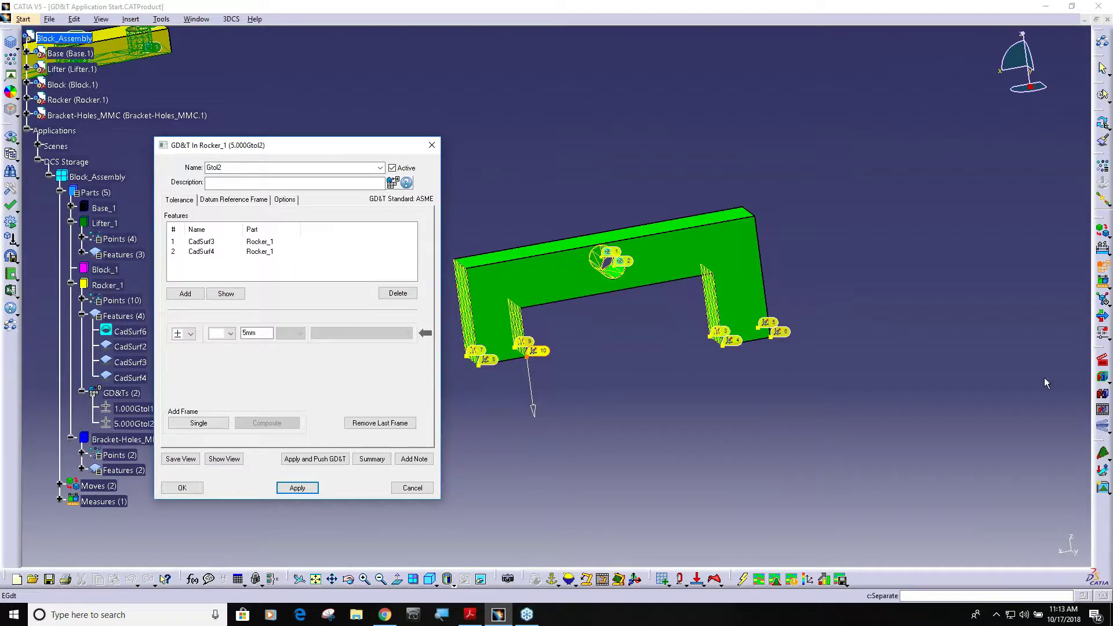
pyautogui.click(1103, 377)
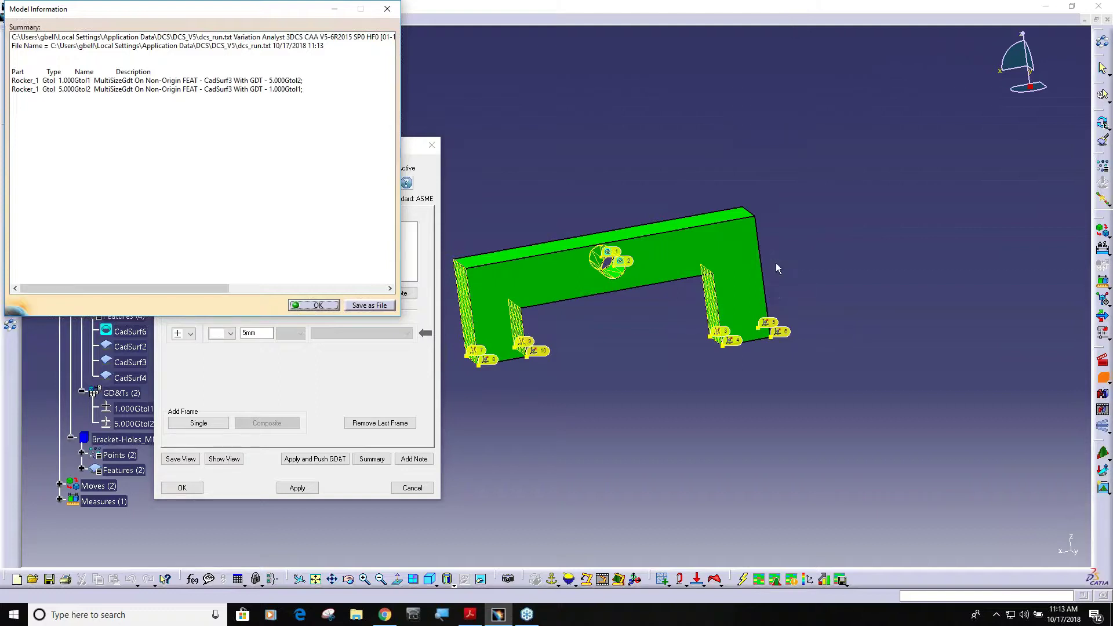
pyautogui.click(318, 305)
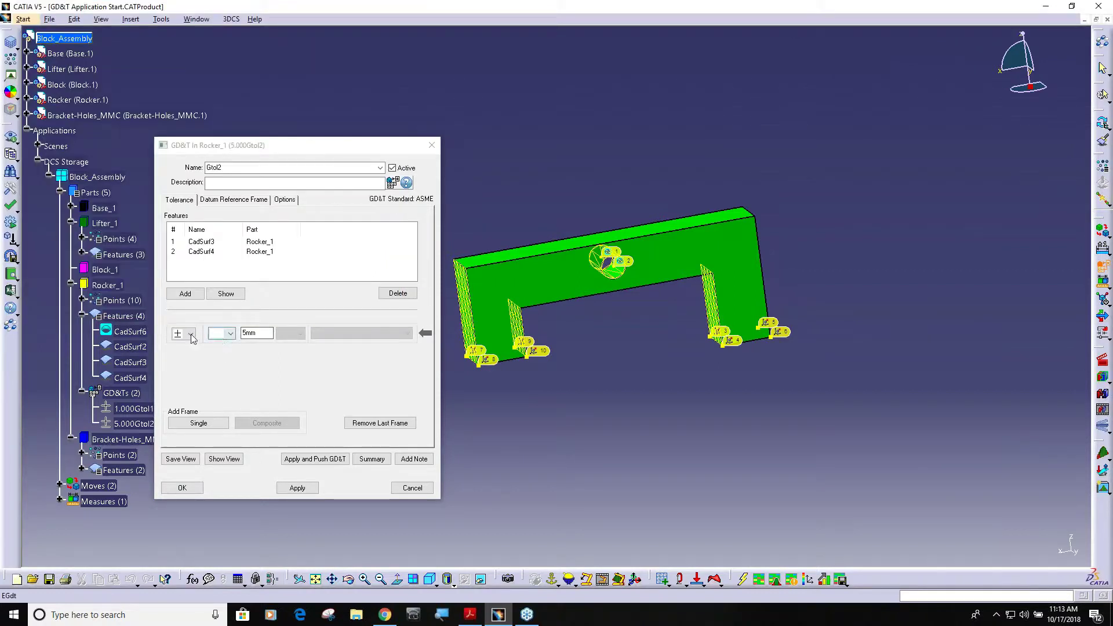
# Switch the 5 mm callout back to Dimensioning Location and accept it
pyautogui.click(191, 335)
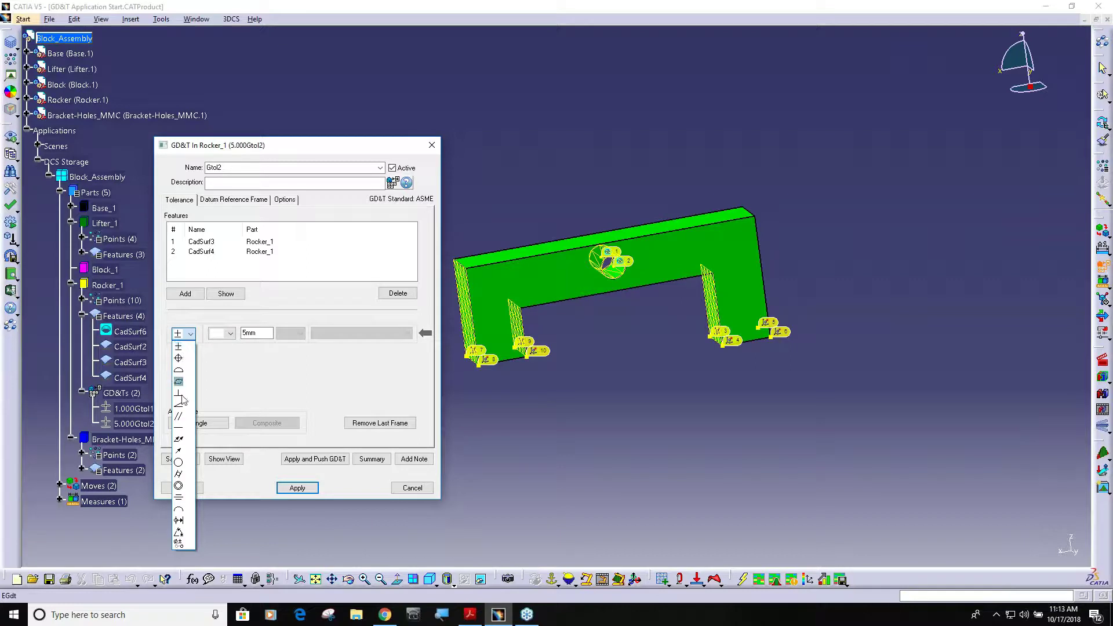
pyautogui.click(180, 520)
pyautogui.click(193, 492)
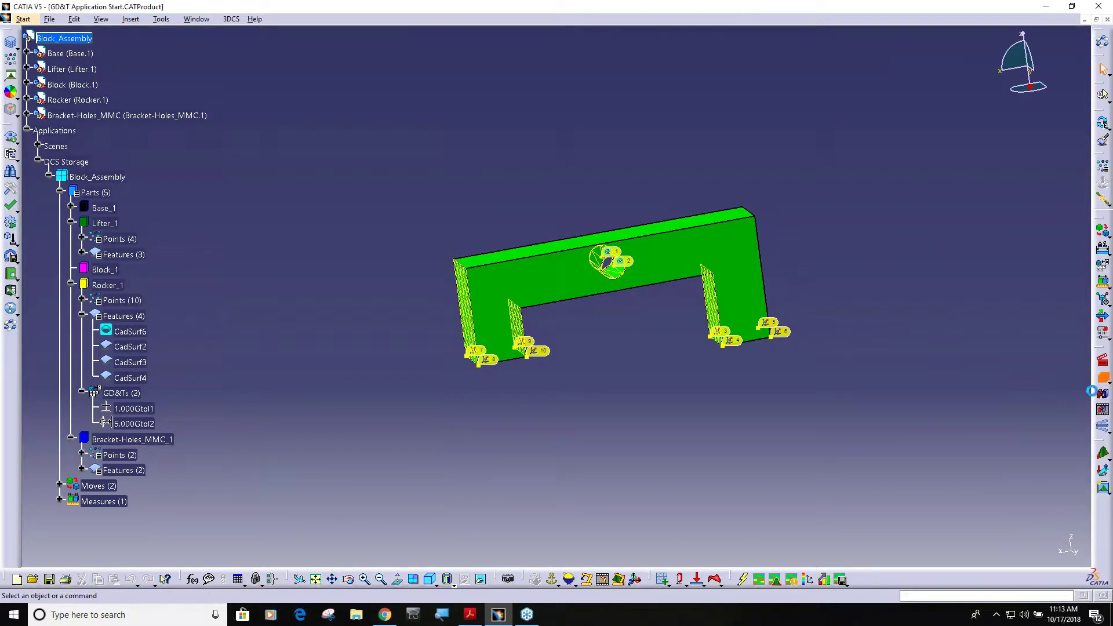
# Run the Deviate simulation on the separated parts while orbiting the model, and end it
pyautogui.click(1105, 398)
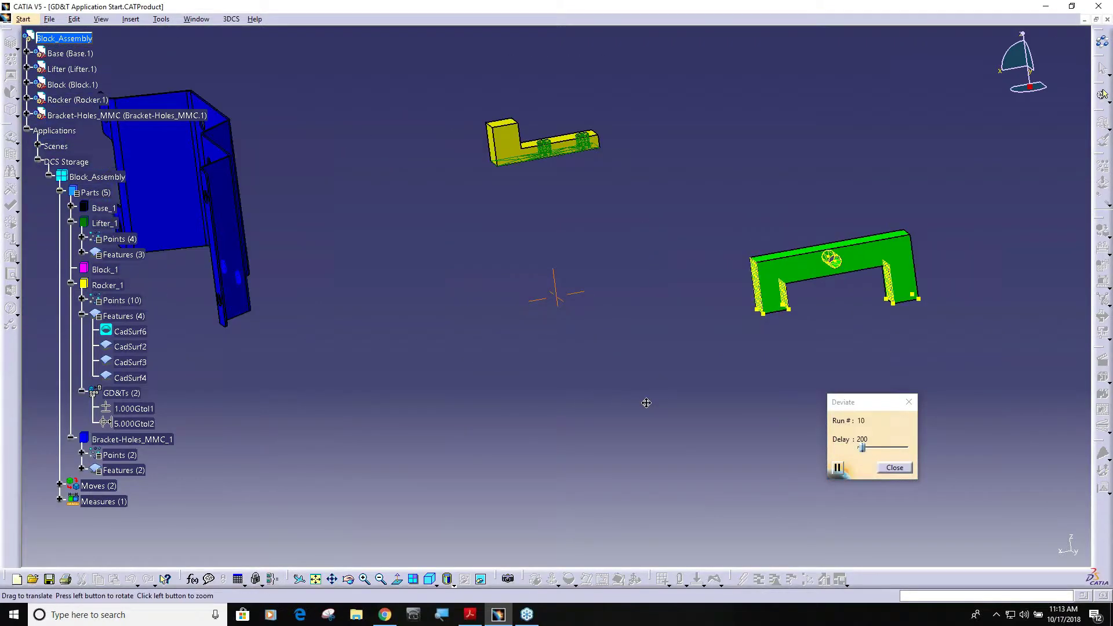
pyautogui.moveTo(472, 390); pyautogui.dragTo(589, 388, button='middle')
pyautogui.click(895, 467)
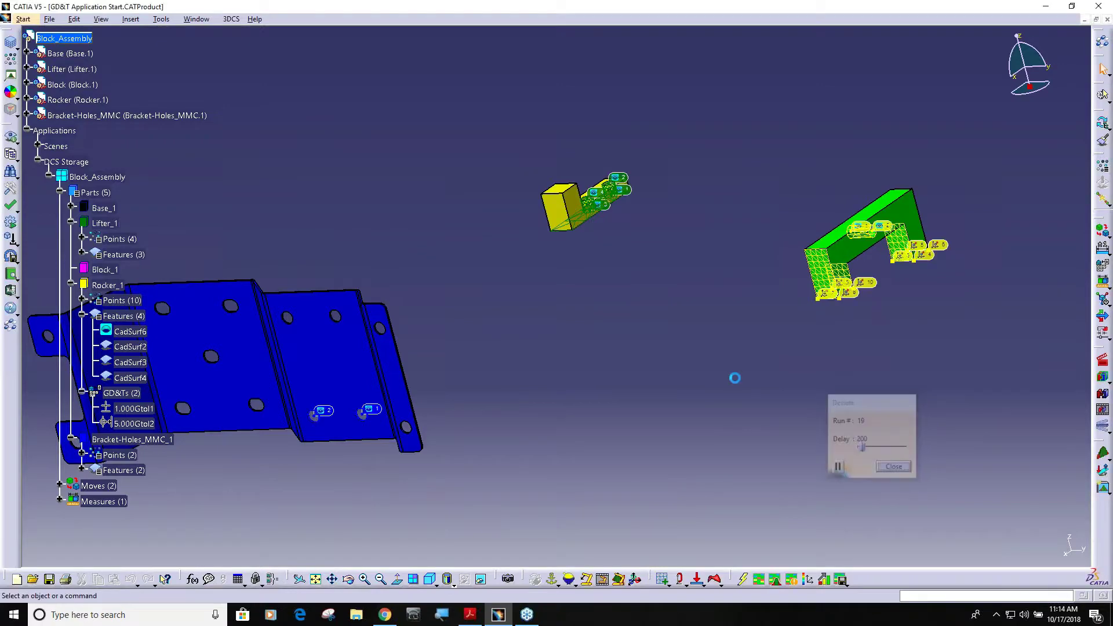
# Start a new Size GD&T callout on the Bracket-Holes_MMC part
pyautogui.moveTo(461, 263); pyautogui.dragTo(598, 313, button='middle')
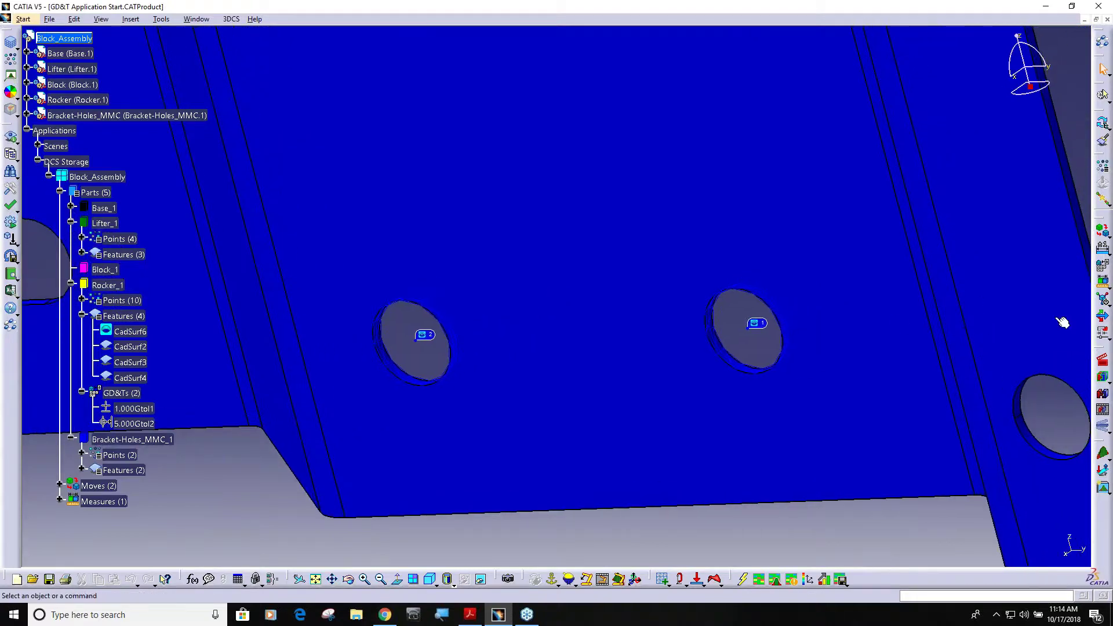
pyautogui.click(1104, 360)
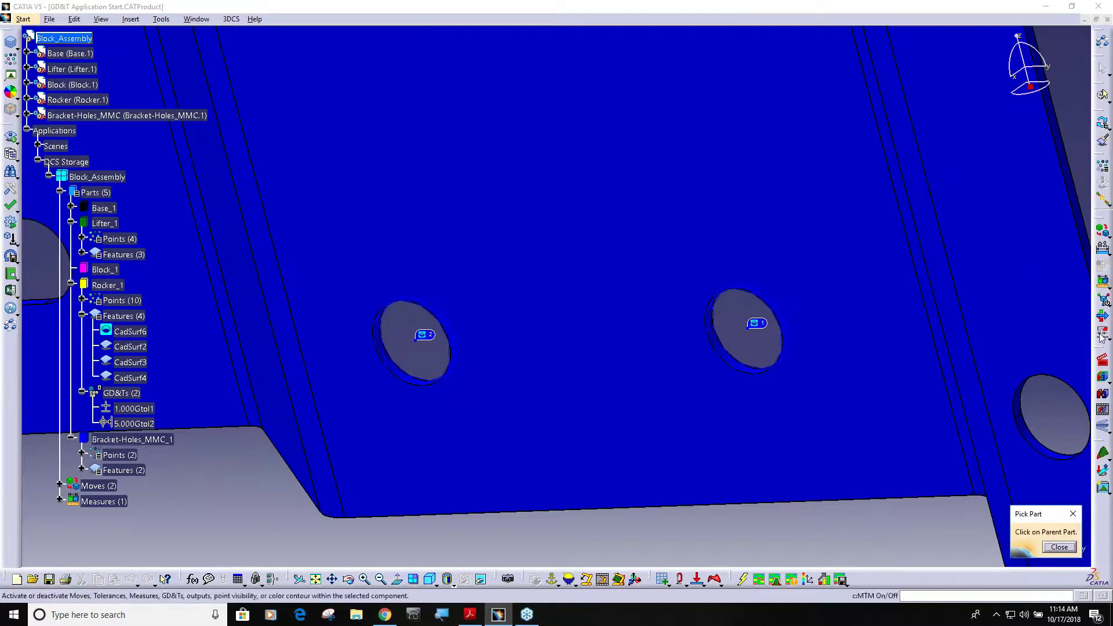
pyautogui.click(912, 367)
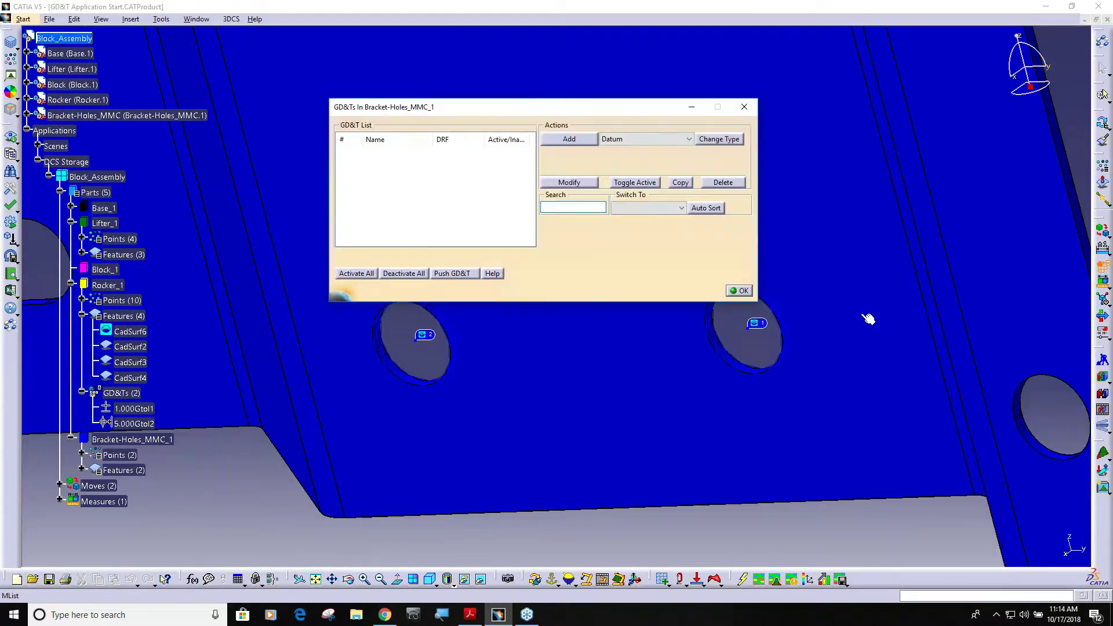
pyautogui.click(689, 139)
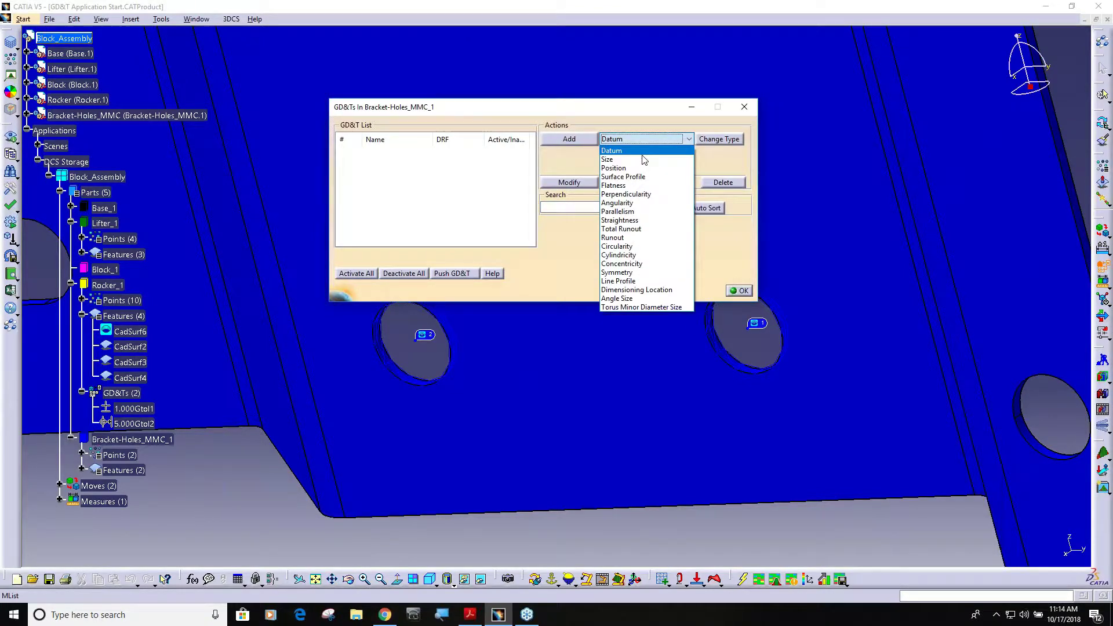
pyautogui.click(614, 151)
pyautogui.click(569, 139)
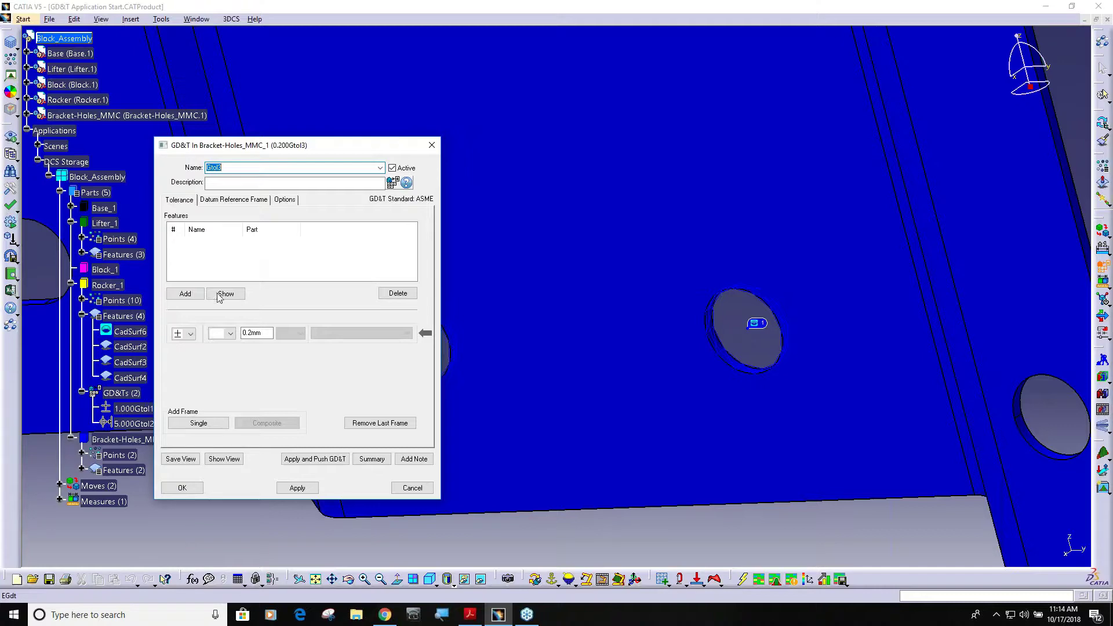
# Assign the bracket's two holes, CadSurf1 and CadSurf2, as features of the Size callout
pyautogui.click(185, 293)
pyautogui.moveTo(641, 522); pyautogui.dragTo(704, 390, button='middle')
pyautogui.click(703, 390)
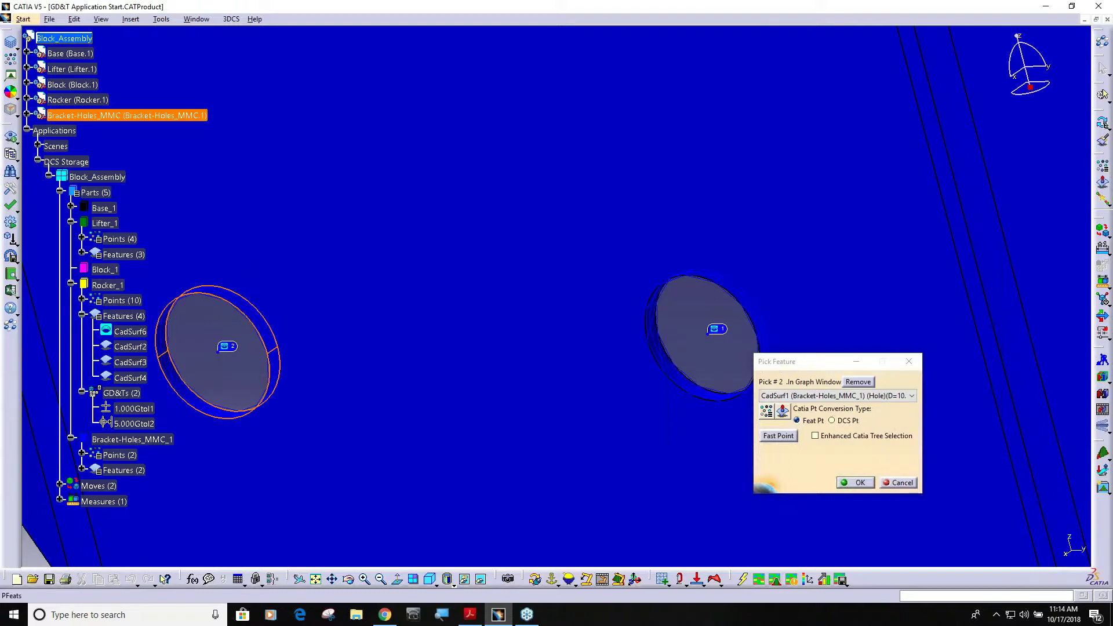
pyautogui.click(224, 418)
pyautogui.click(853, 483)
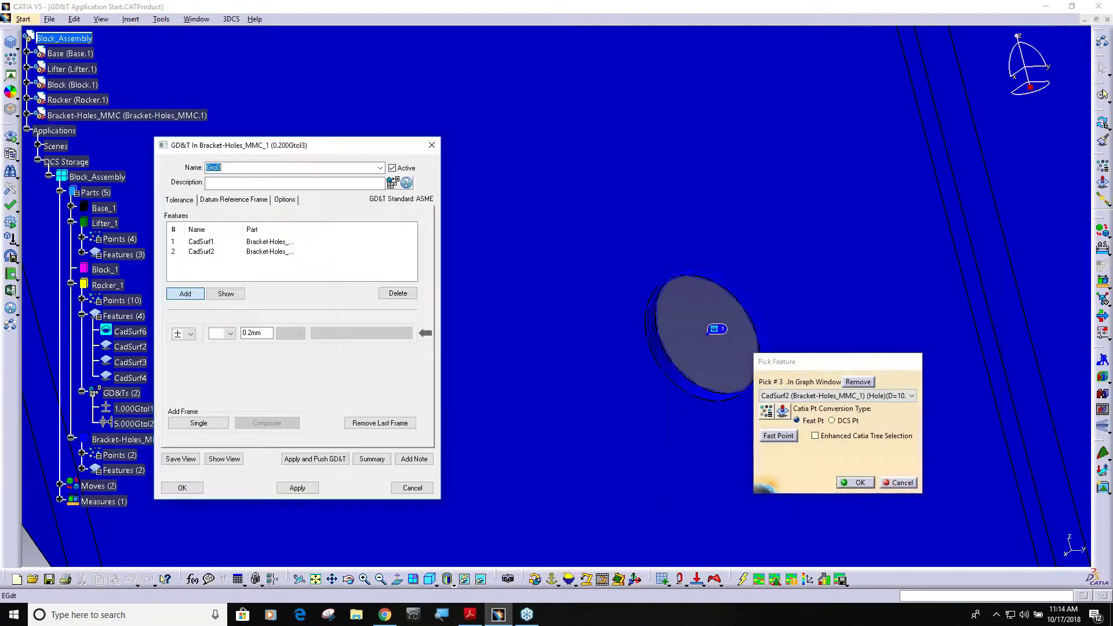
# Set the bracket holes' Size tolerance to 1 mm, accept the callout, and expand the bracket's GD&Ts in the tree
pyautogui.doubleClick(252, 332)
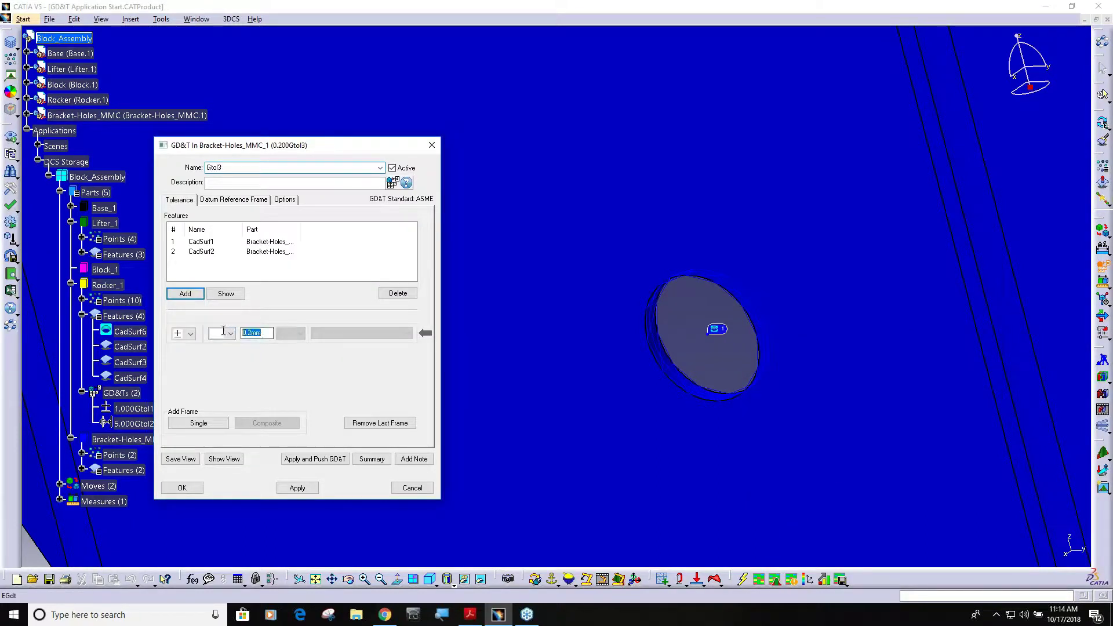
pyautogui.write('1')
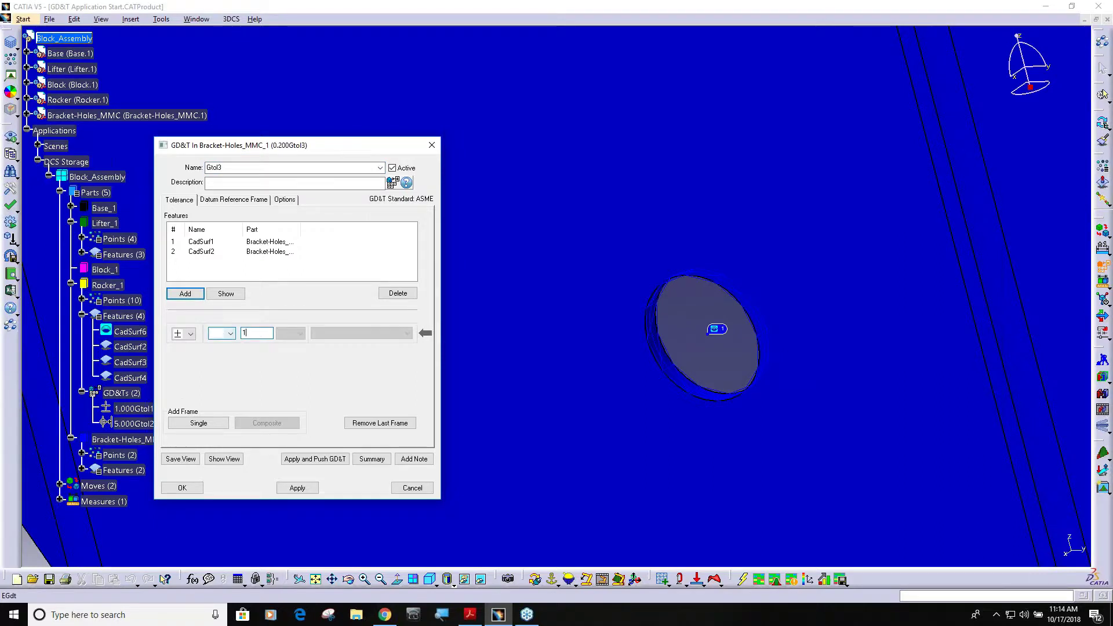
pyautogui.click(183, 487)
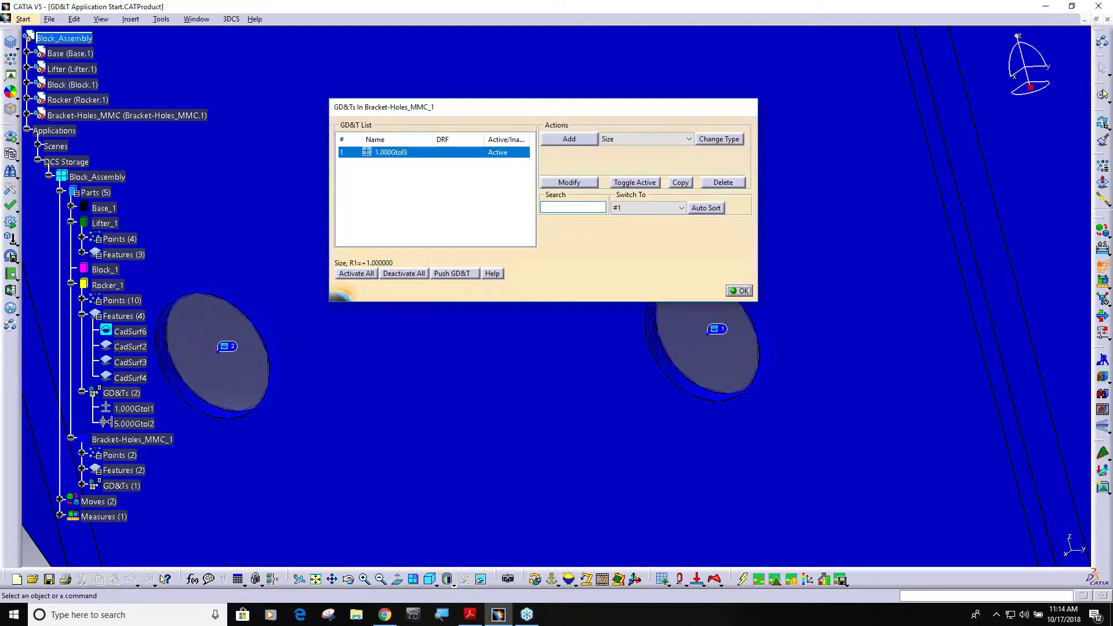
pyautogui.click(739, 291)
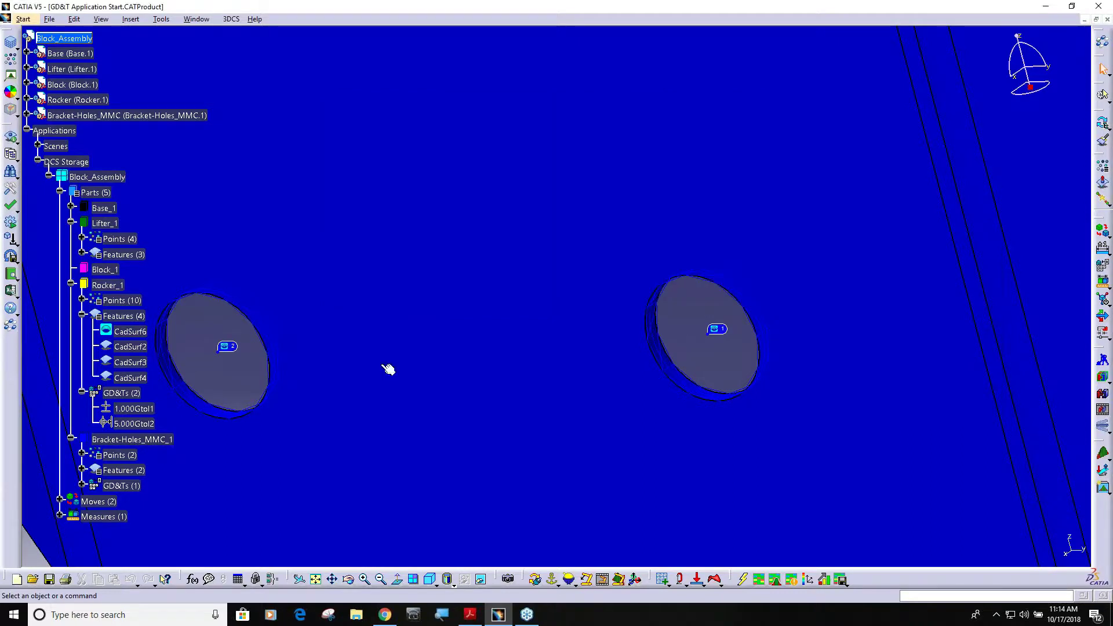
pyautogui.click(82, 486)
# Change the DCS display color of the Bracket-Holes_MMC_1 part to yellow
pyautogui.moveTo(380, 440); pyautogui.dragTo(472, 405, button='middle')
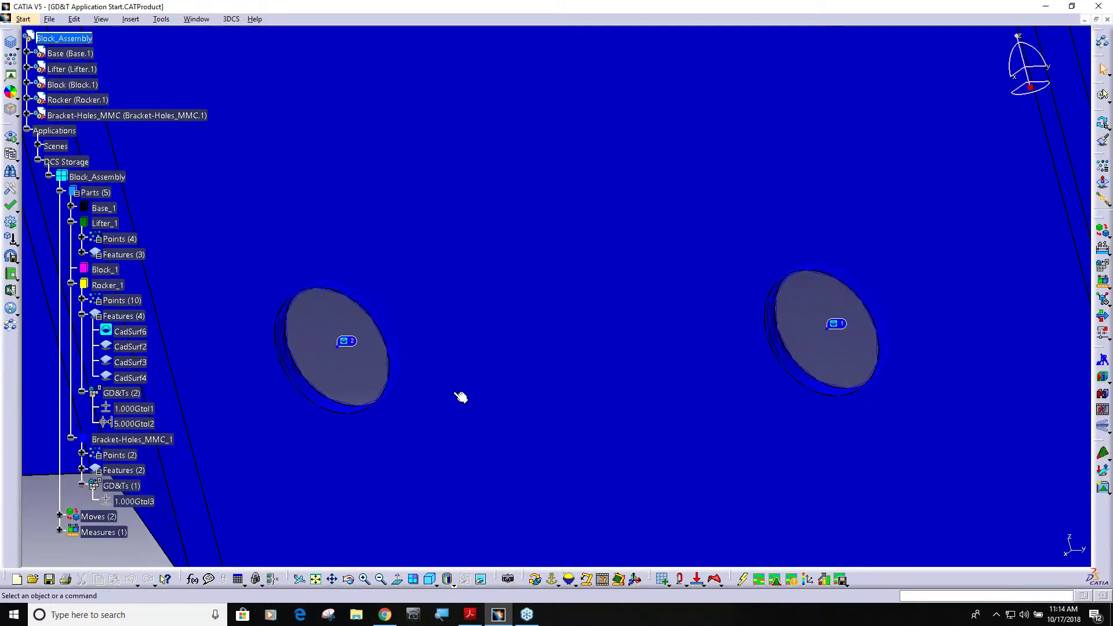
pyautogui.click(10, 92)
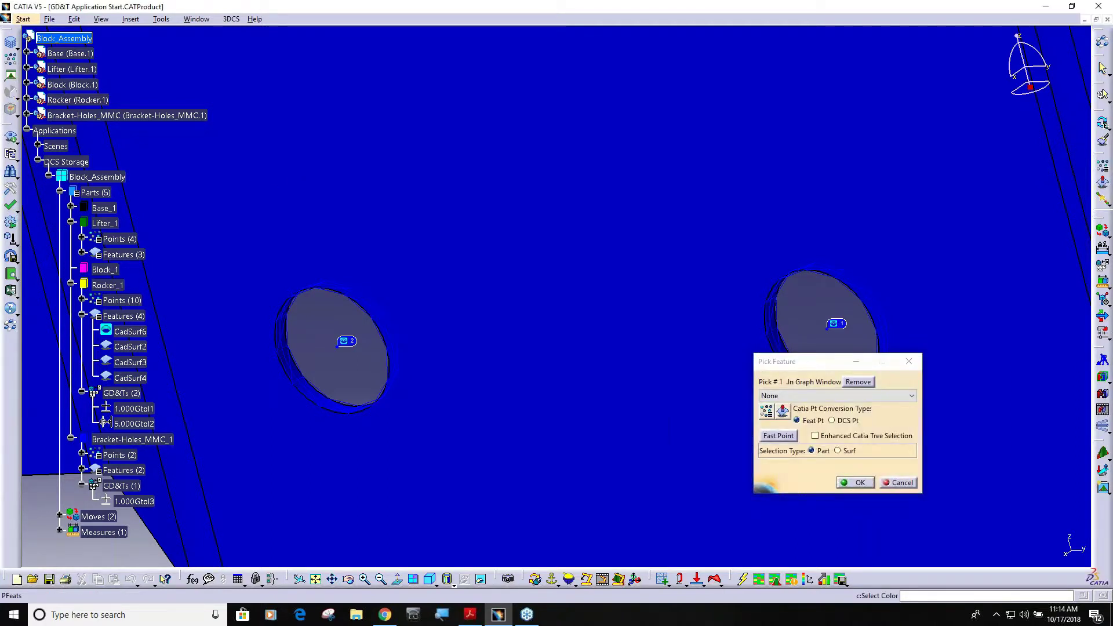
pyautogui.click(856, 483)
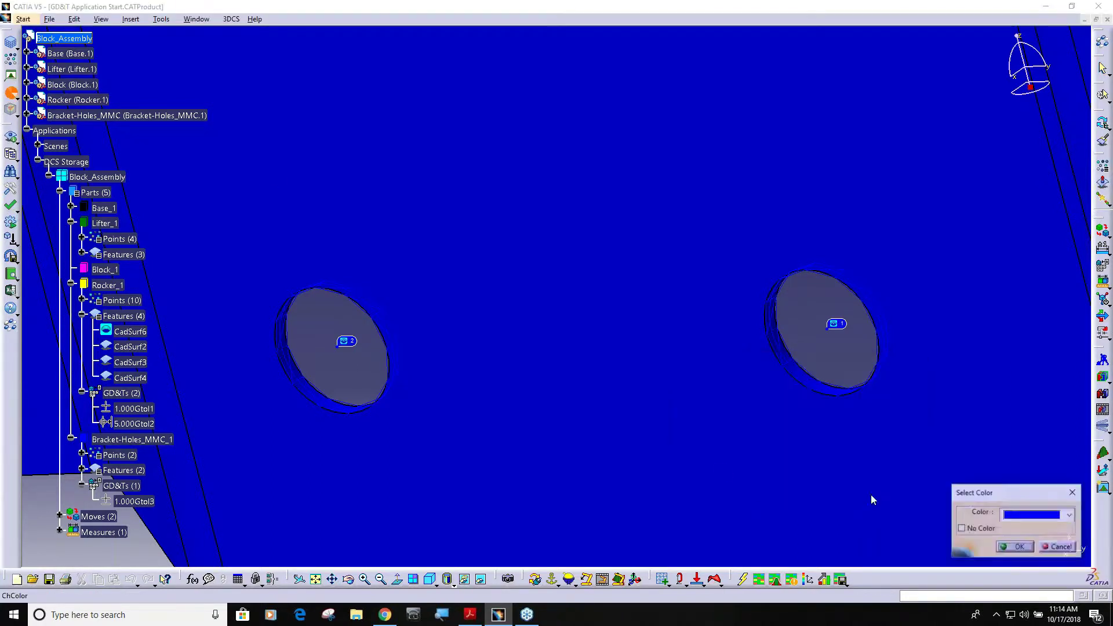
pyautogui.click(1069, 515)
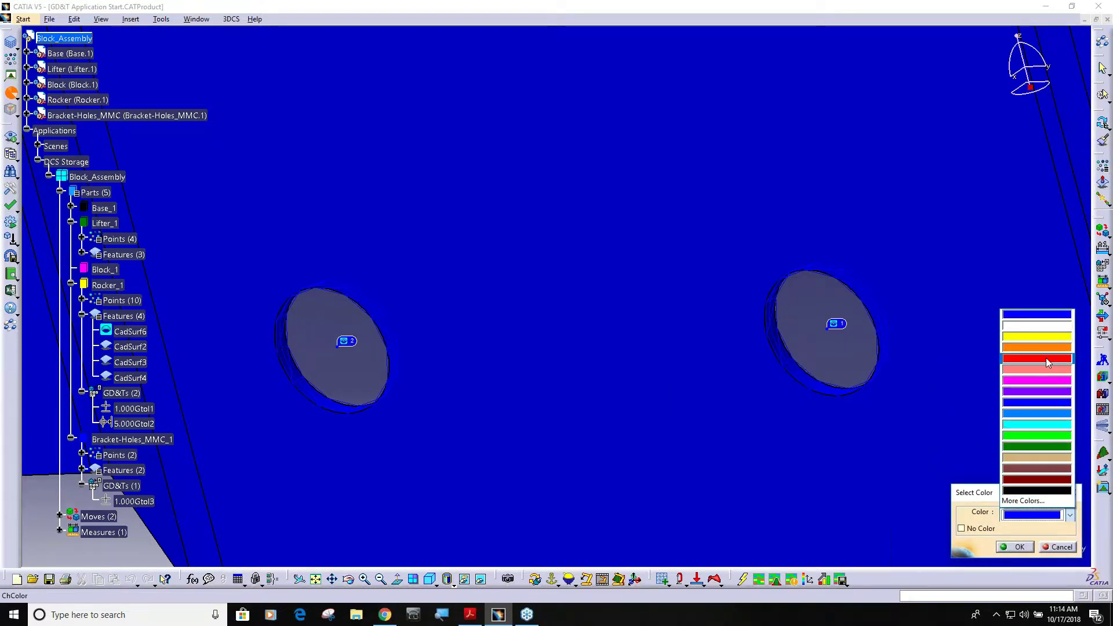
pyautogui.click(1049, 336)
pyautogui.click(1019, 547)
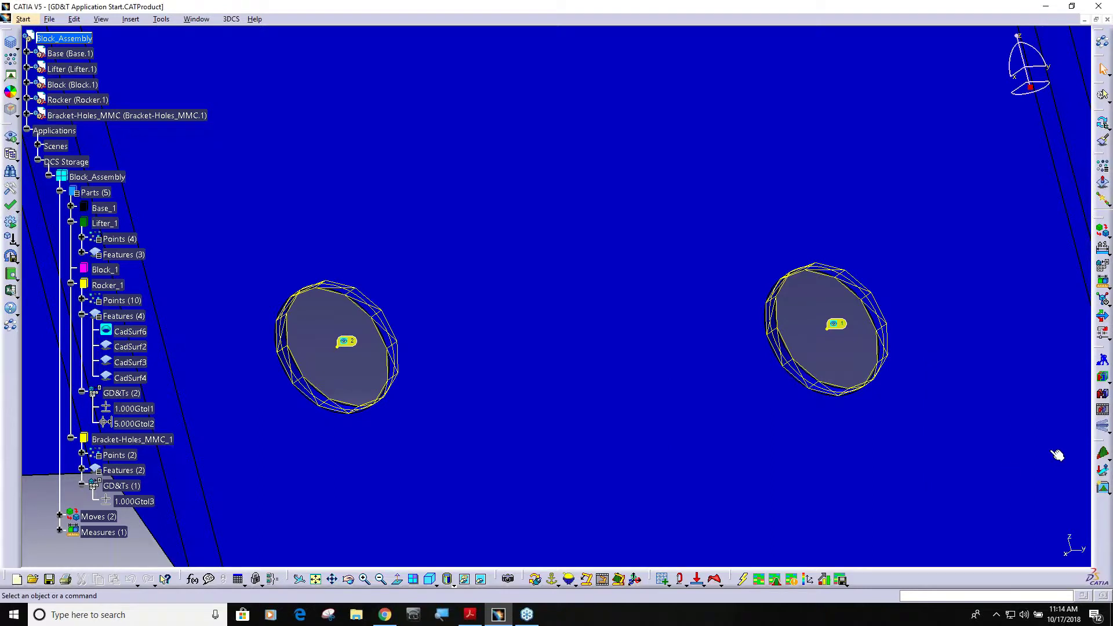
# Run the Deviate simulation to inspect the size variation of the two bracket holes, and close it
pyautogui.click(1102, 425)
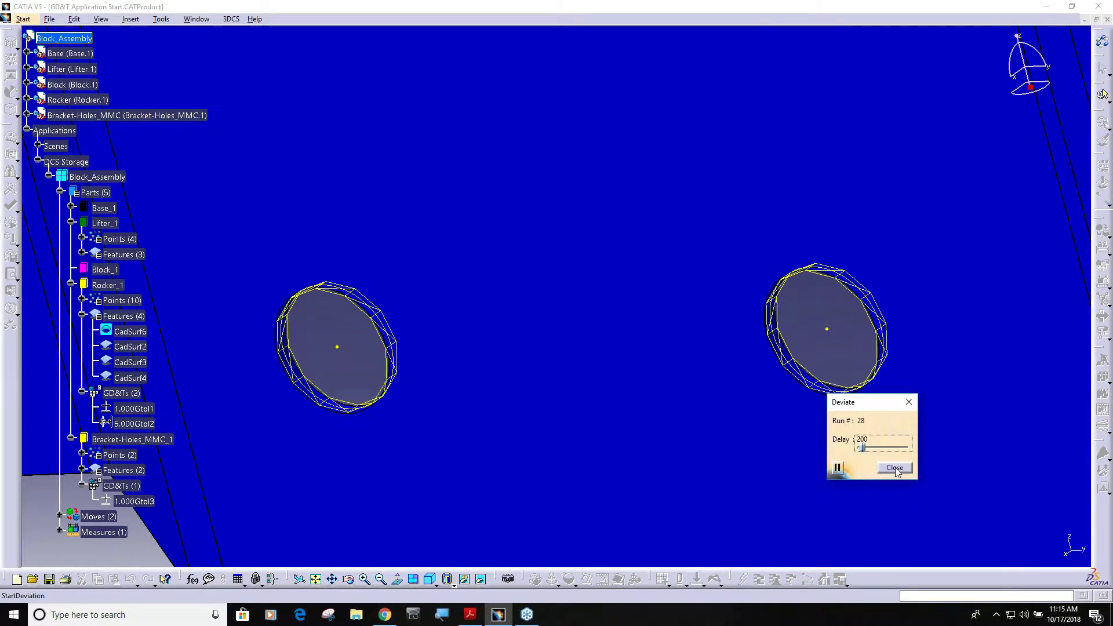
pyautogui.press('Tab')
pyautogui.press('Return')
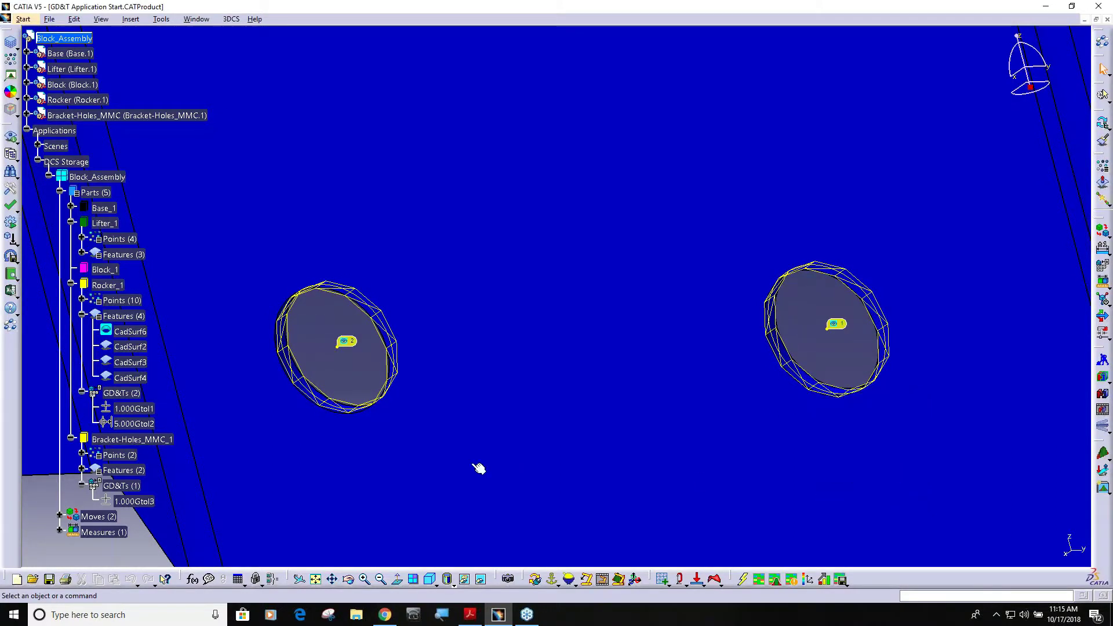
# Review the Group All Features and Feature Clocking options of the bracket holes' Size callout, and accept the callout
pyautogui.doubleClick(135, 501)
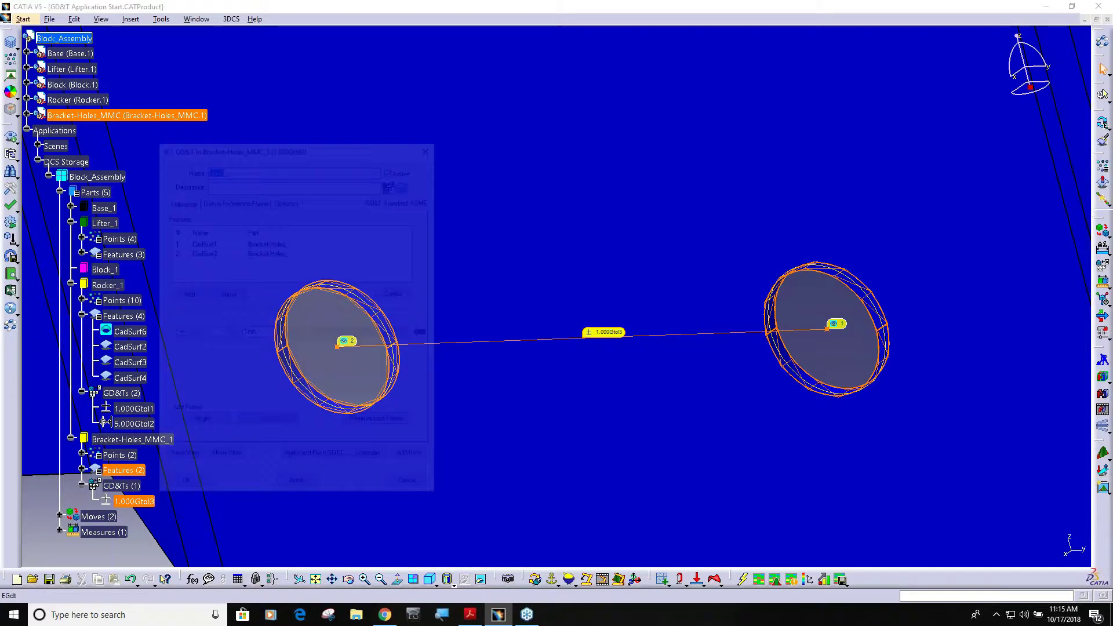
pyautogui.click(290, 203)
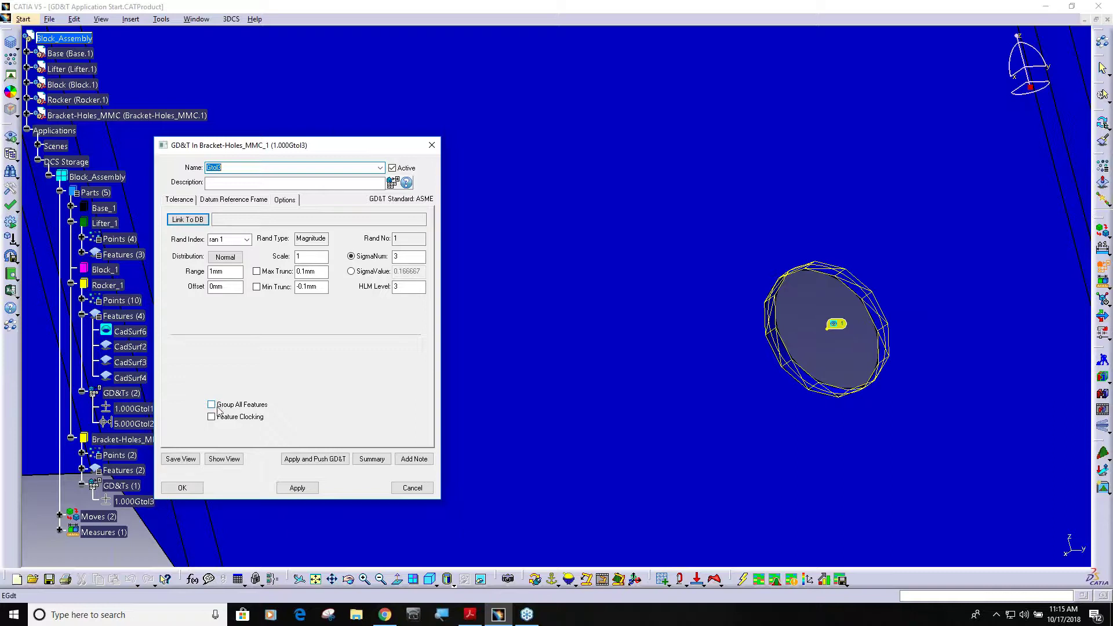
pyautogui.click(193, 491)
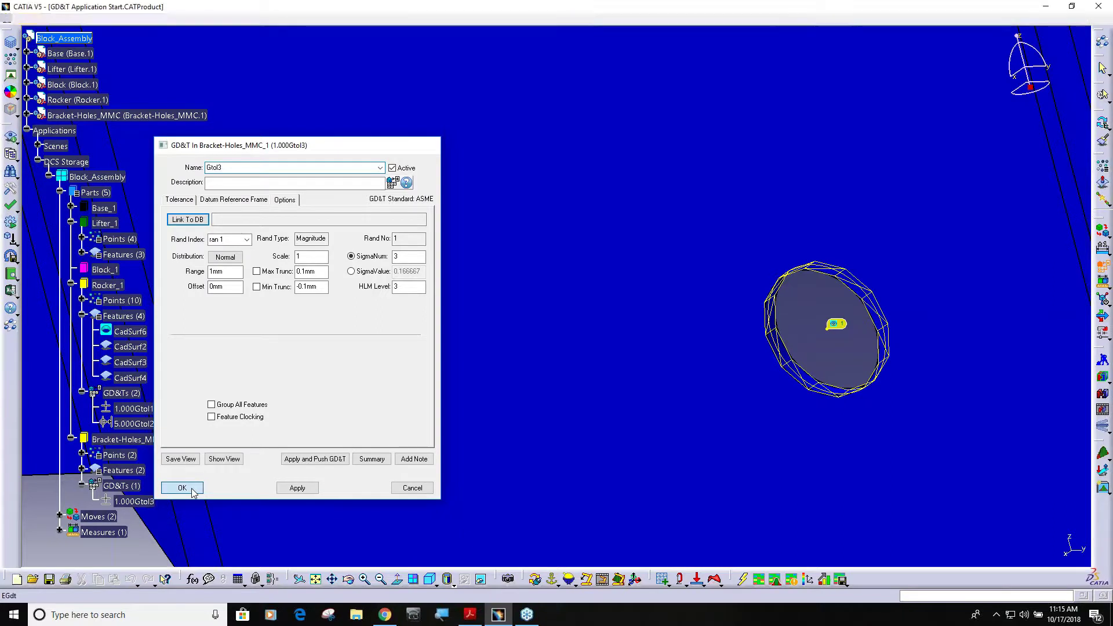
# Add a Dimensioning Location callout to the Bracket-Holes_MMC_1 part with the two bracket holes as its features
pyautogui.doubleClick(131, 501)
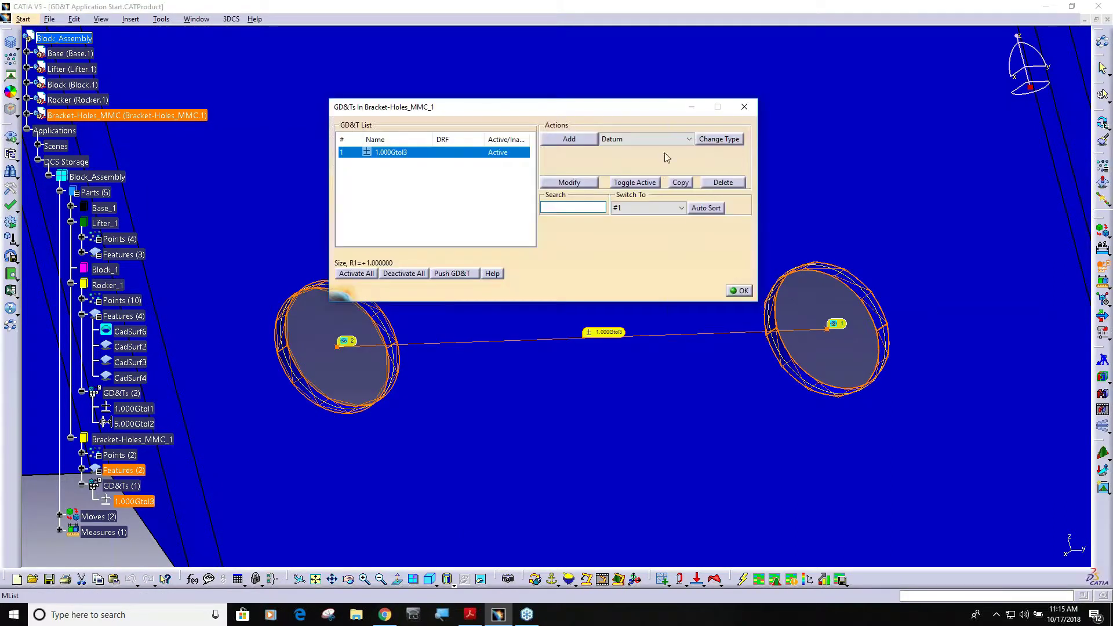
pyautogui.click(690, 139)
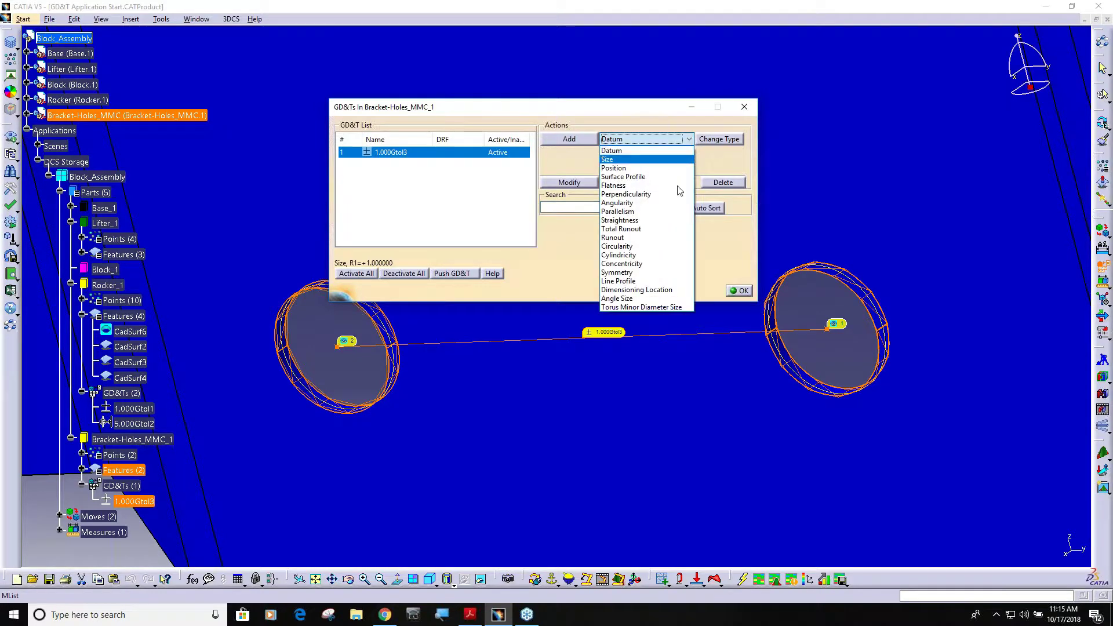
pyautogui.click(632, 290)
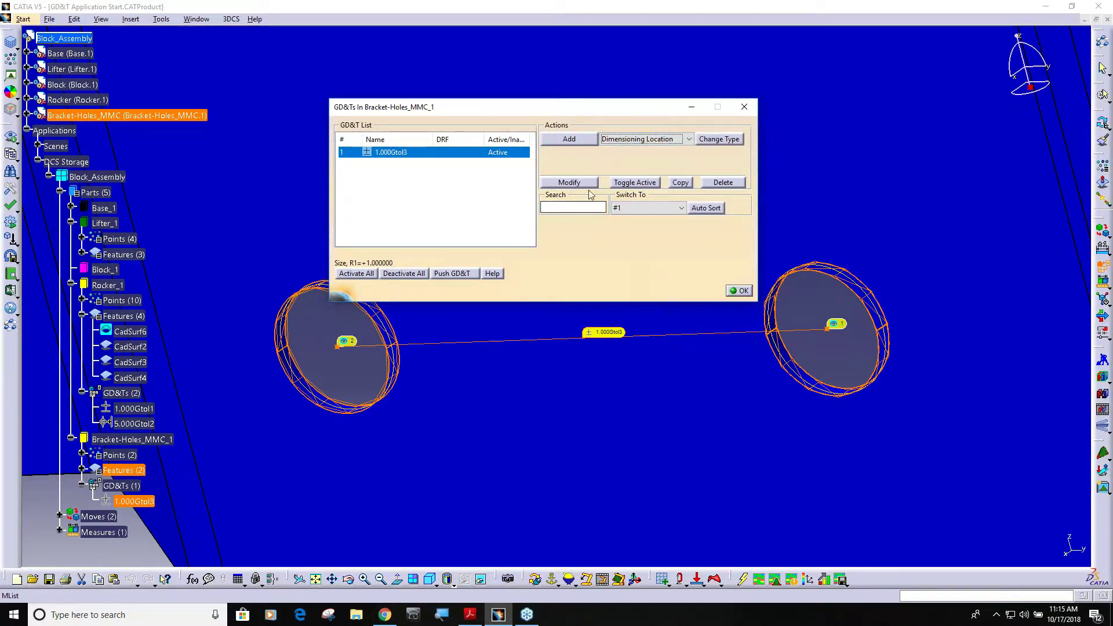
pyautogui.click(569, 140)
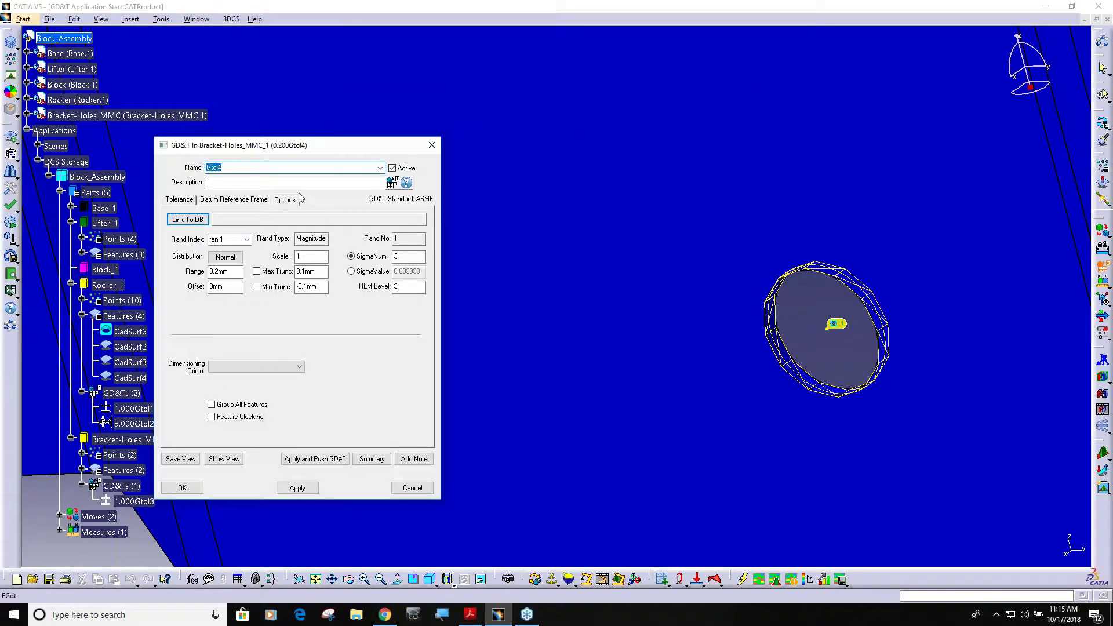
pyautogui.click(183, 200)
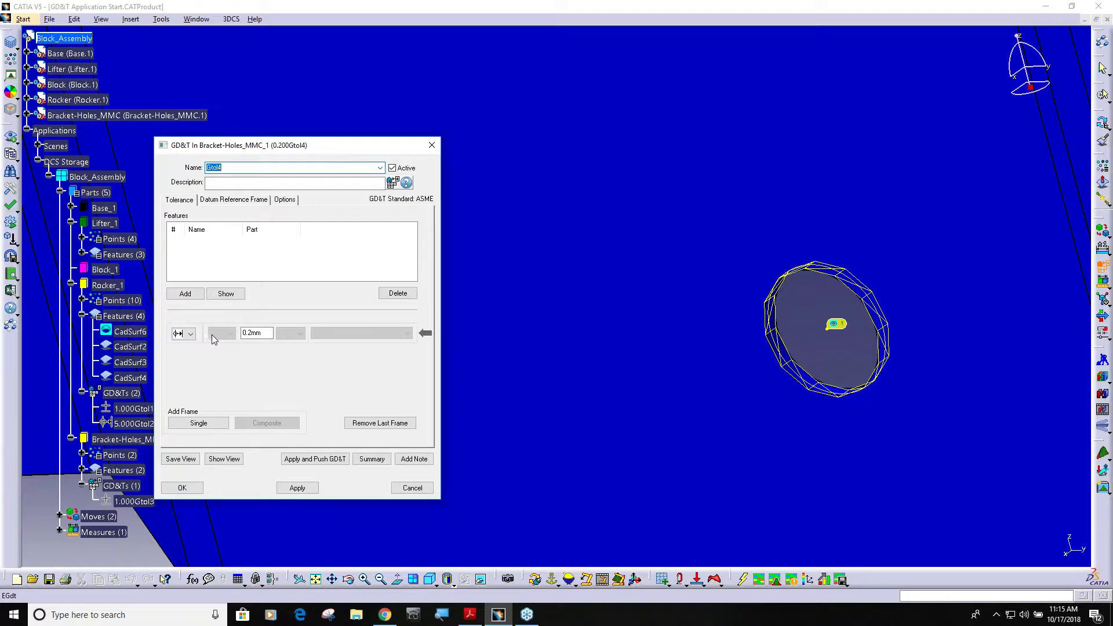
pyautogui.click(191, 295)
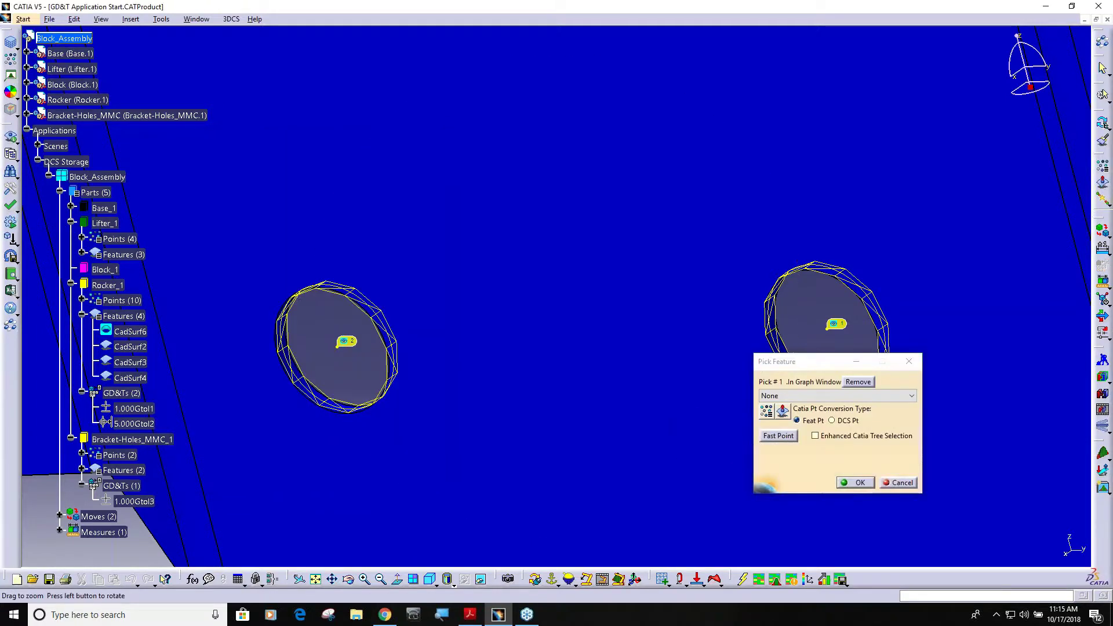
pyautogui.click(706, 360)
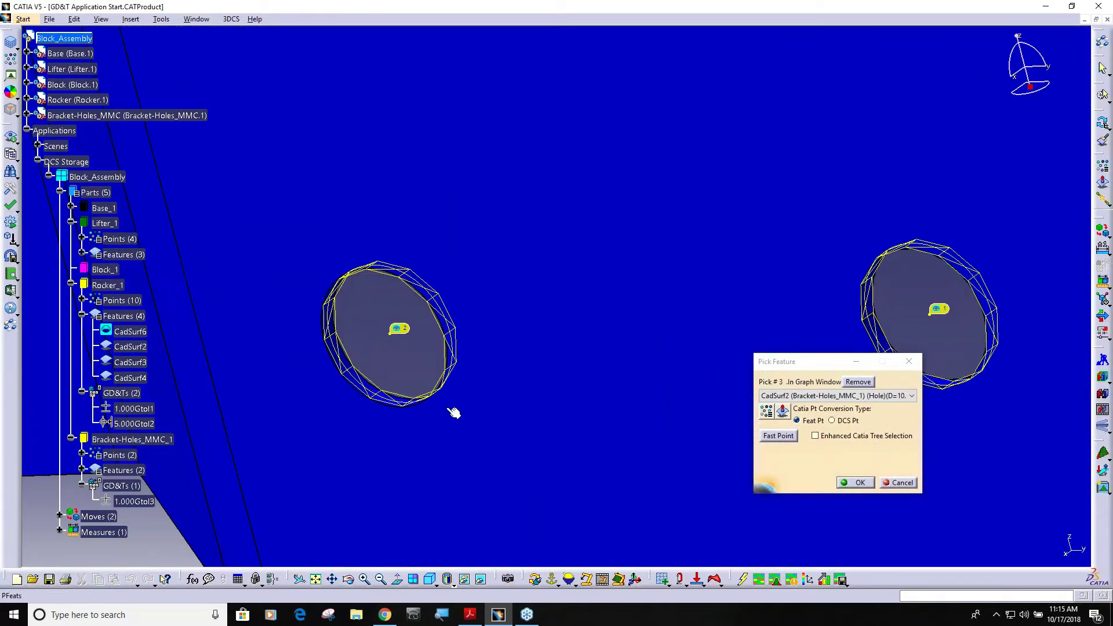
pyautogui.click(855, 485)
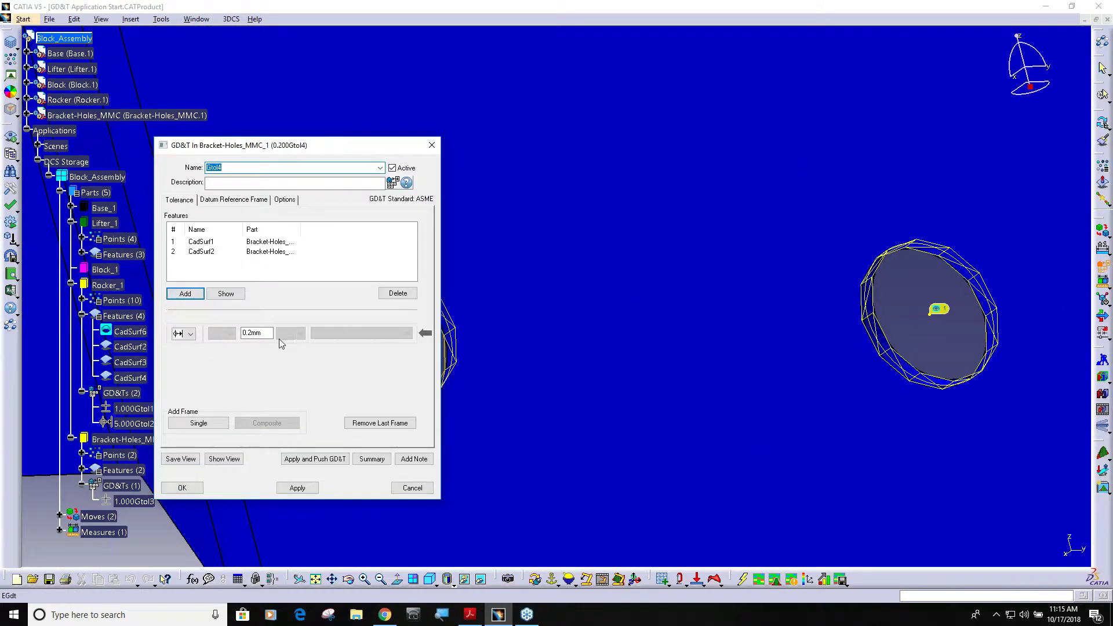
# Set the holes' Dimensioning Location tolerance to 5 mm, accept the callout, and close the bracket's GD&T list
pyautogui.doubleClick(257, 334)
pyautogui.write('5')
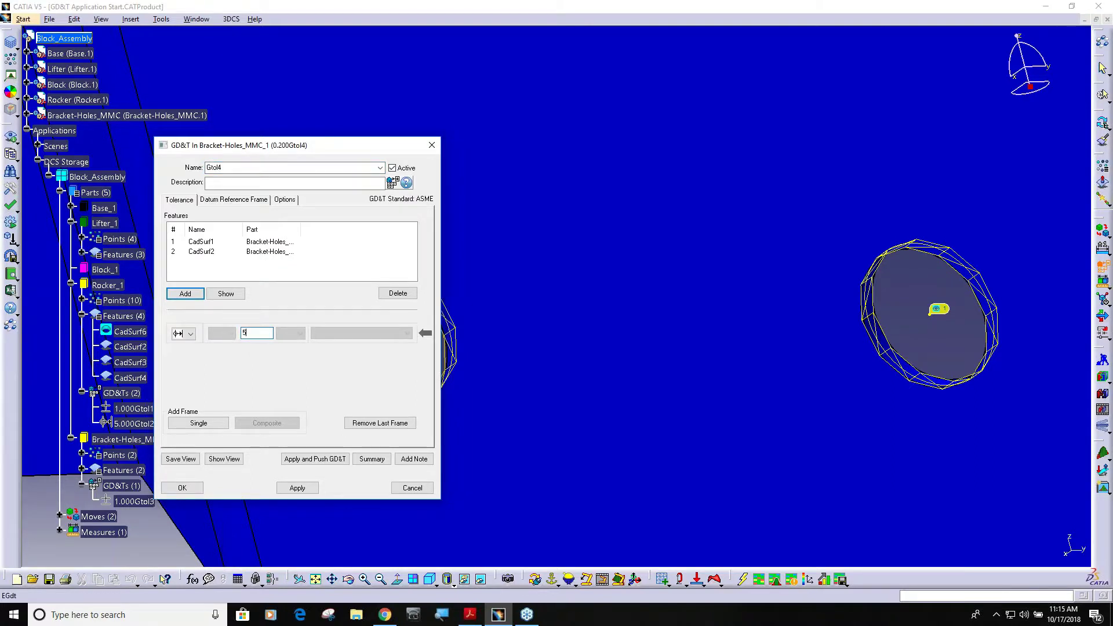
pyautogui.click(188, 491)
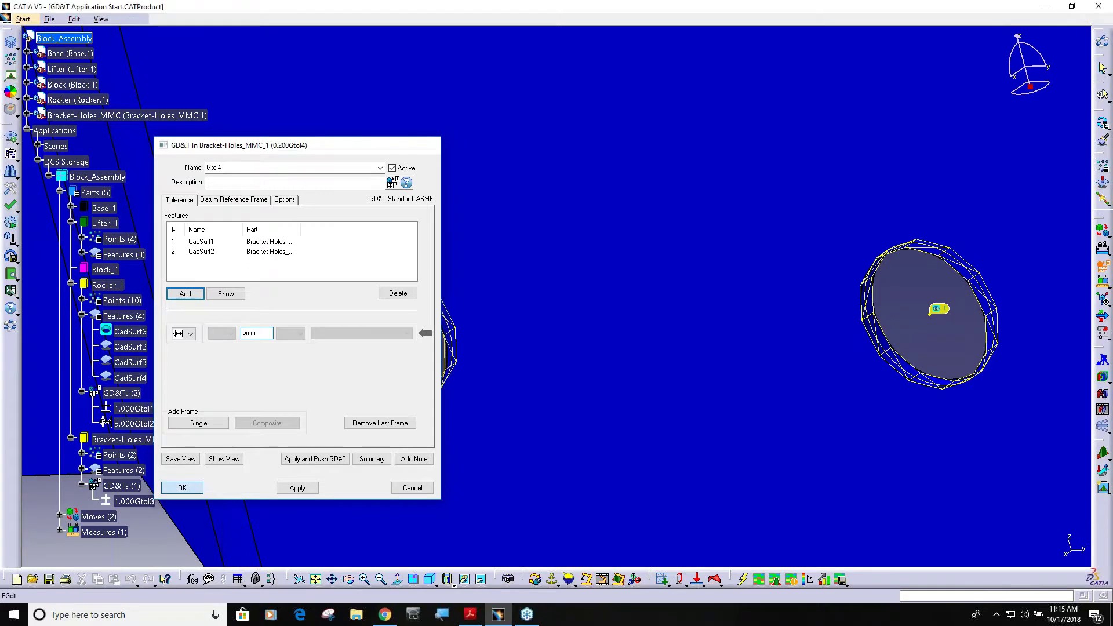
pyautogui.click(742, 291)
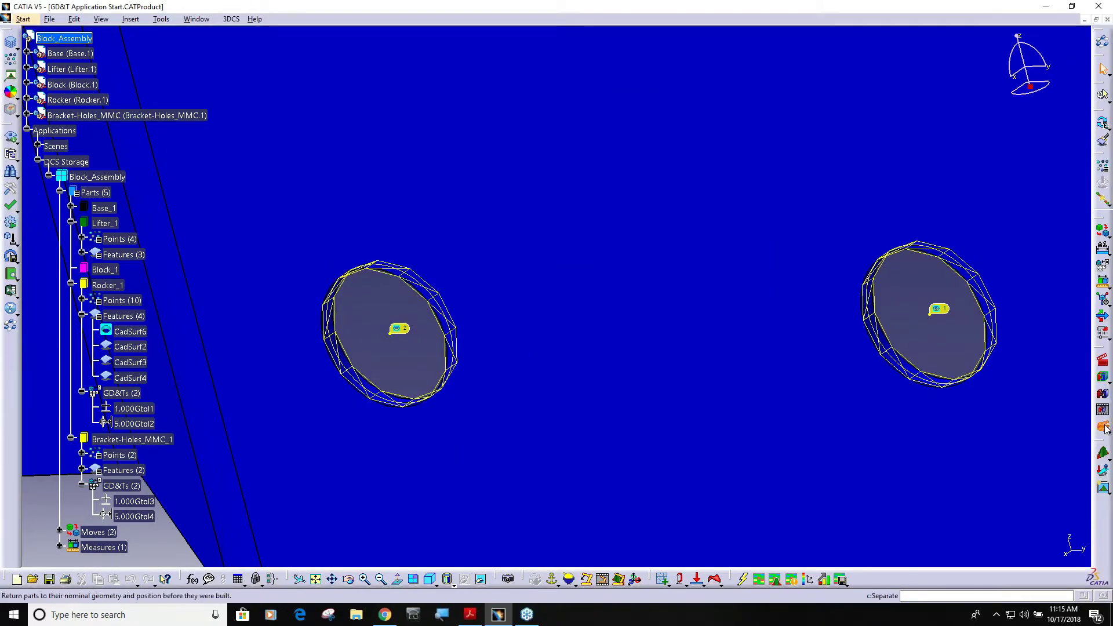
# Run the Deviate simulation to inspect the location variation between the two bracket holes, and close it
pyautogui.click(1103, 426)
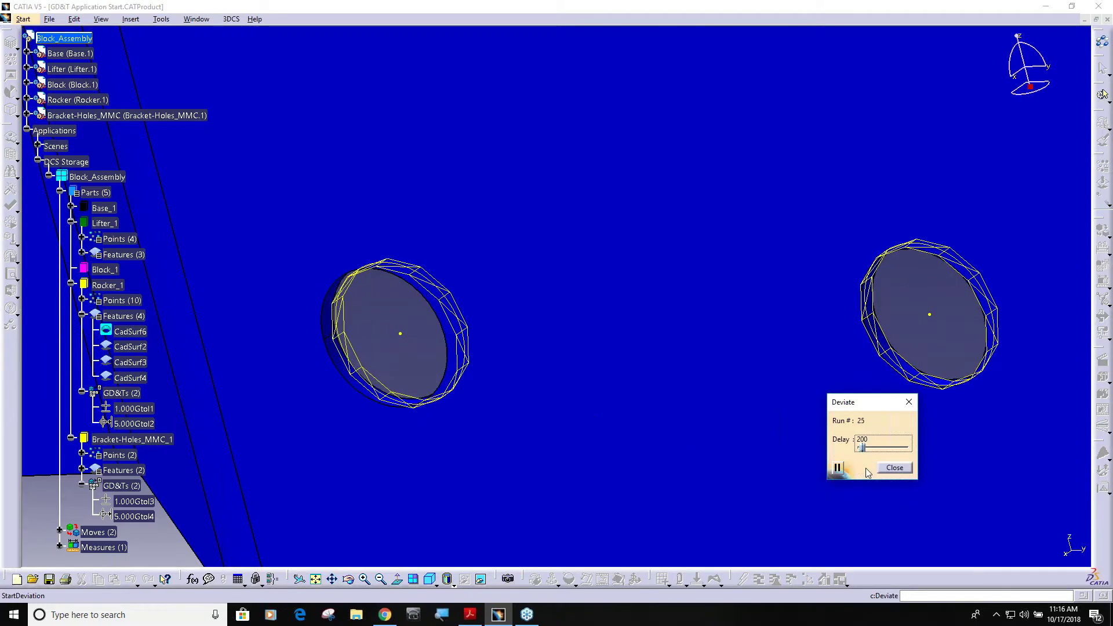
pyautogui.click(895, 468)
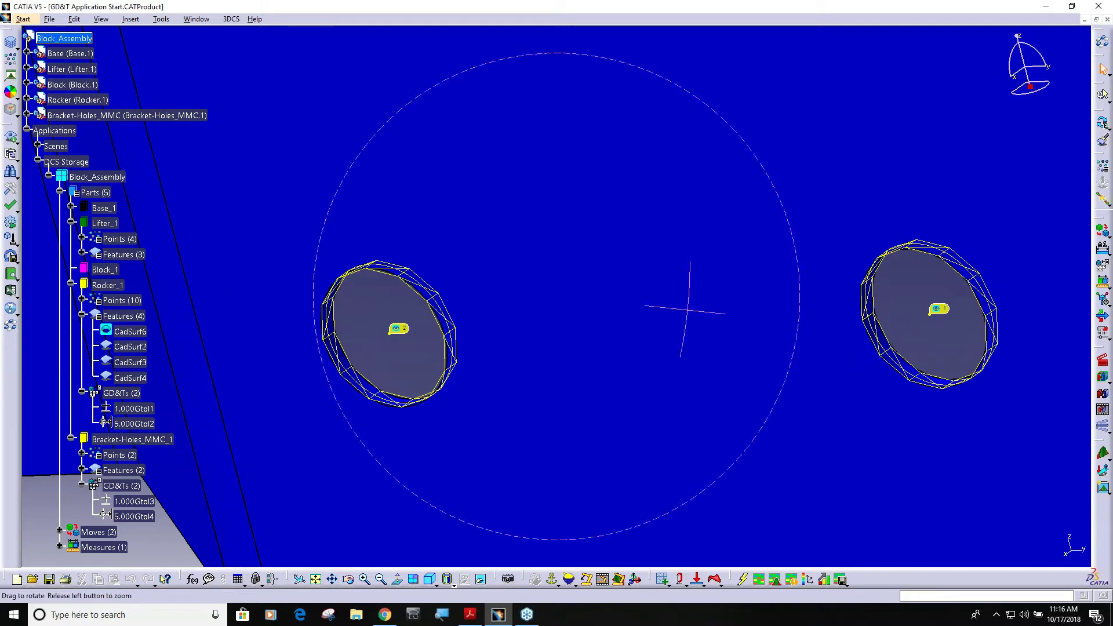
# Add another Dimensioning Location callout to the bracket, switch to Creation Mode, and pick the bracket's lower edge face as the first feature
pyautogui.moveTo(566, 298); pyautogui.dragTo(586, 245, button='middle')
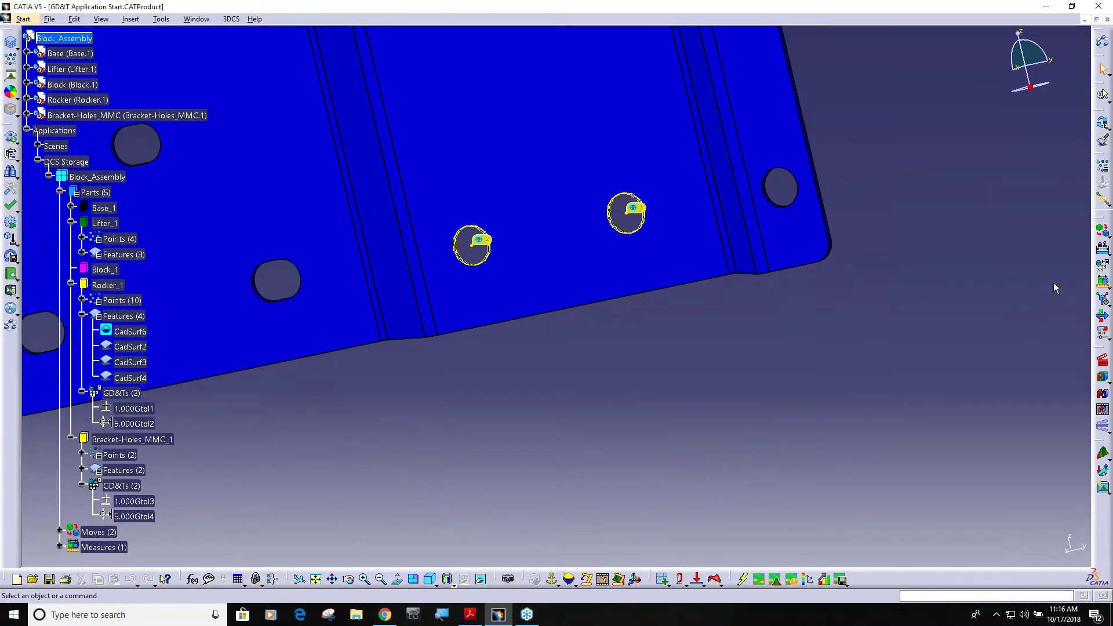
pyautogui.doubleClick(130, 490)
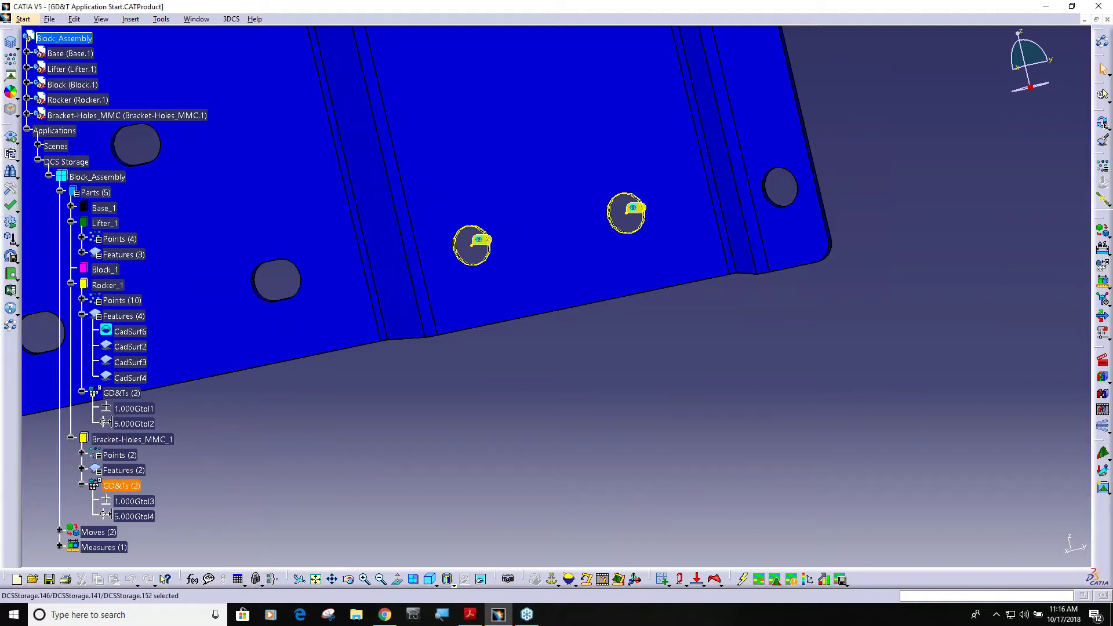
pyautogui.click(638, 139)
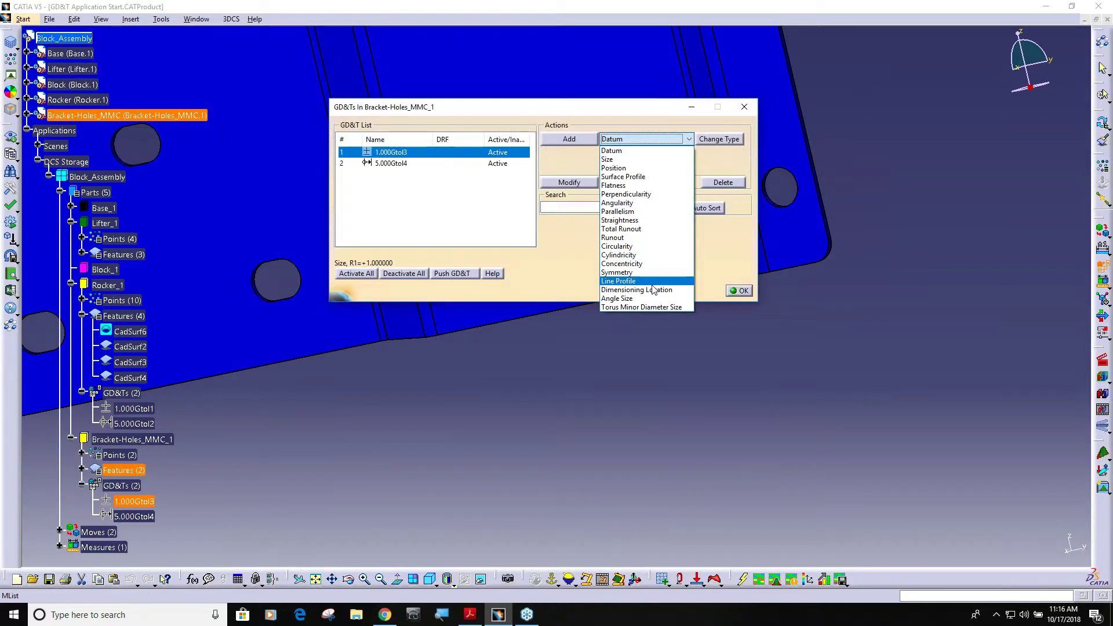
pyautogui.click(650, 289)
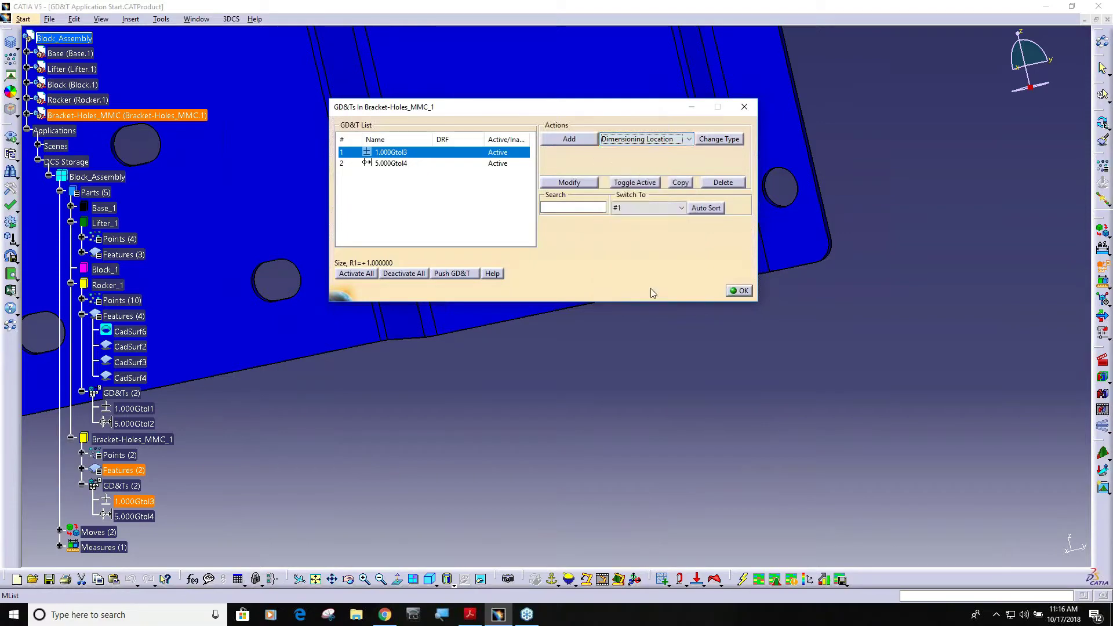
pyautogui.click(578, 140)
pyautogui.click(186, 293)
pyautogui.moveTo(397, 348); pyautogui.dragTo(498, 359, button='middle')
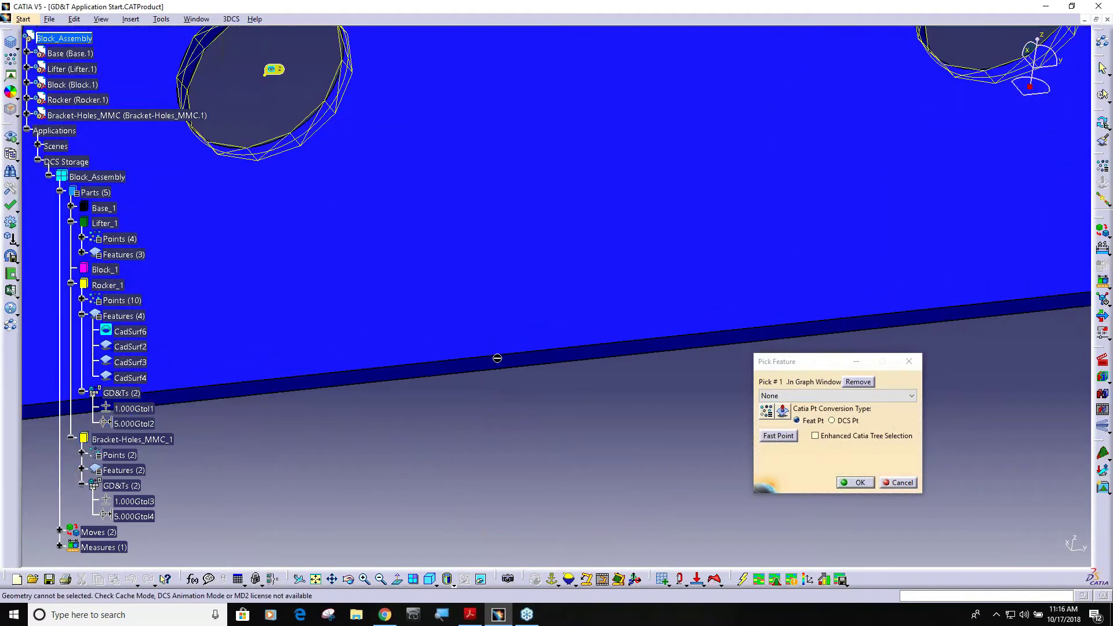
pyautogui.click(1104, 362)
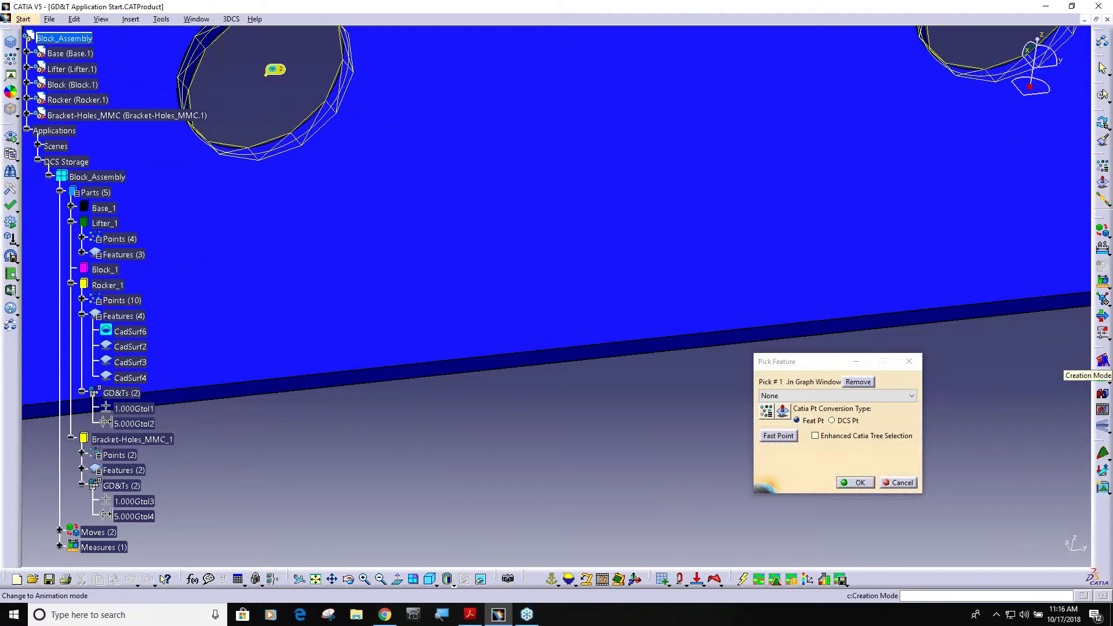
pyautogui.click(554, 364)
# Pick the two bracket holes as the second and third features of the Dimensioning Location callout, and accept the selection
pyautogui.moveTo(458, 284); pyautogui.dragTo(626, 284, button='middle')
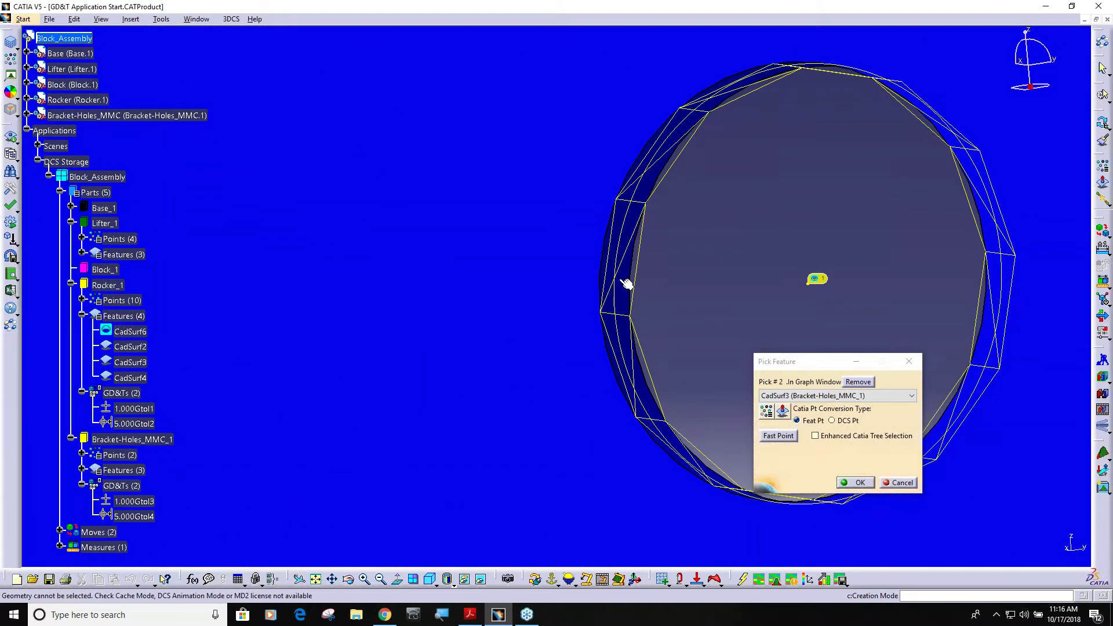
pyautogui.click(623, 284)
pyautogui.moveTo(511, 323); pyautogui.dragTo(550, 232, button='middle')
pyautogui.click(246, 388)
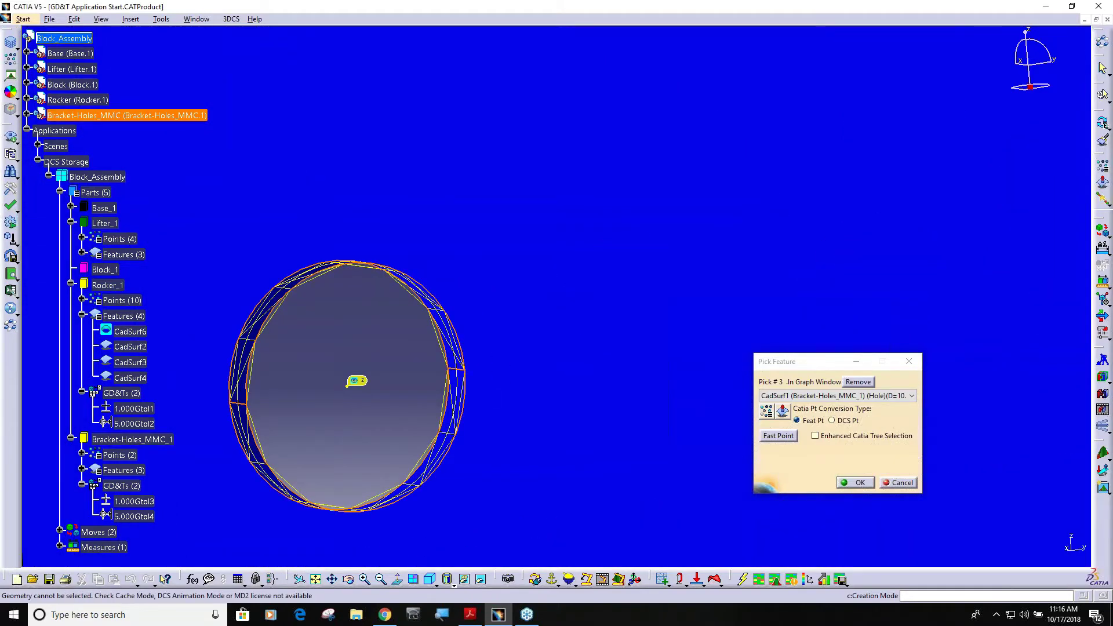
pyautogui.click(849, 483)
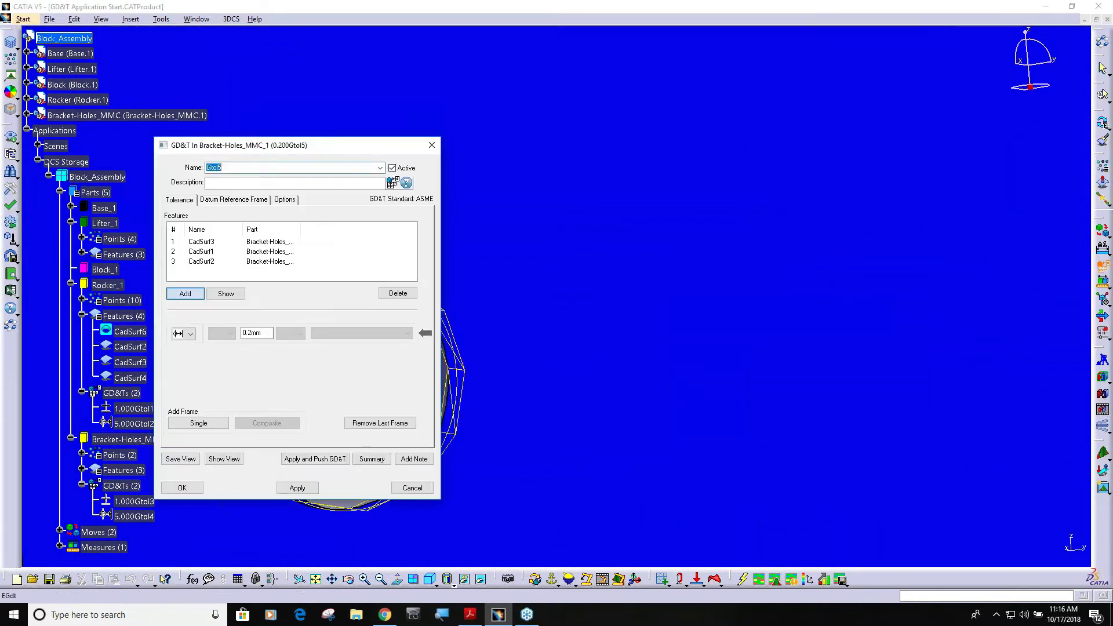
# Set the edge-to-holes Dimensioning Location tolerance to 10 mm, accept the callout, and close the GD&T list
pyautogui.doubleClick(267, 334)
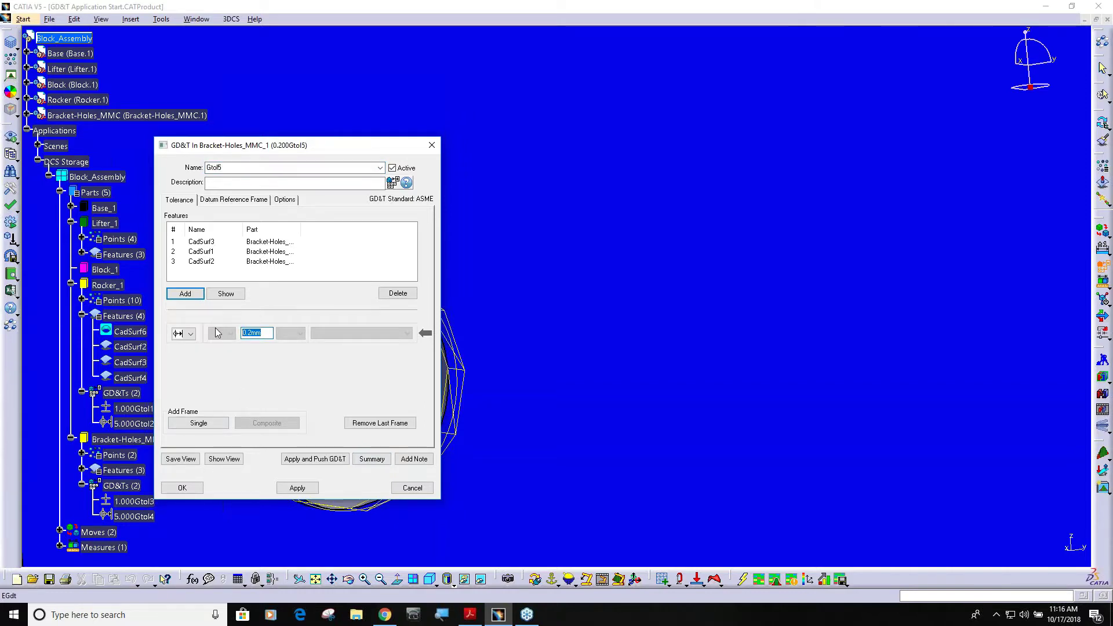
pyautogui.click(186, 490)
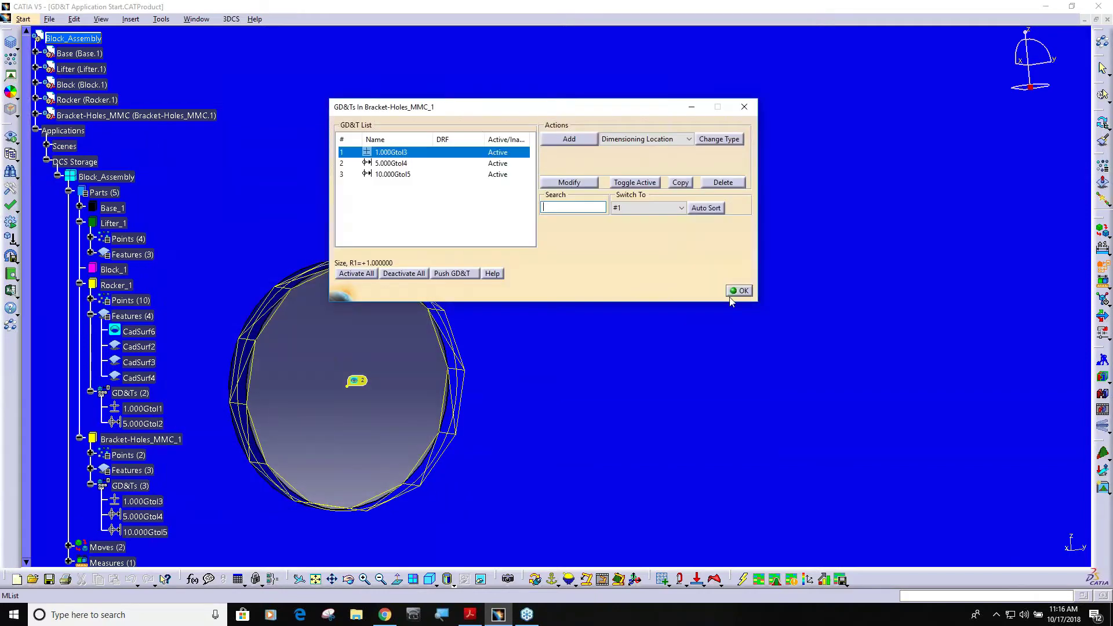
pyautogui.press('Return')
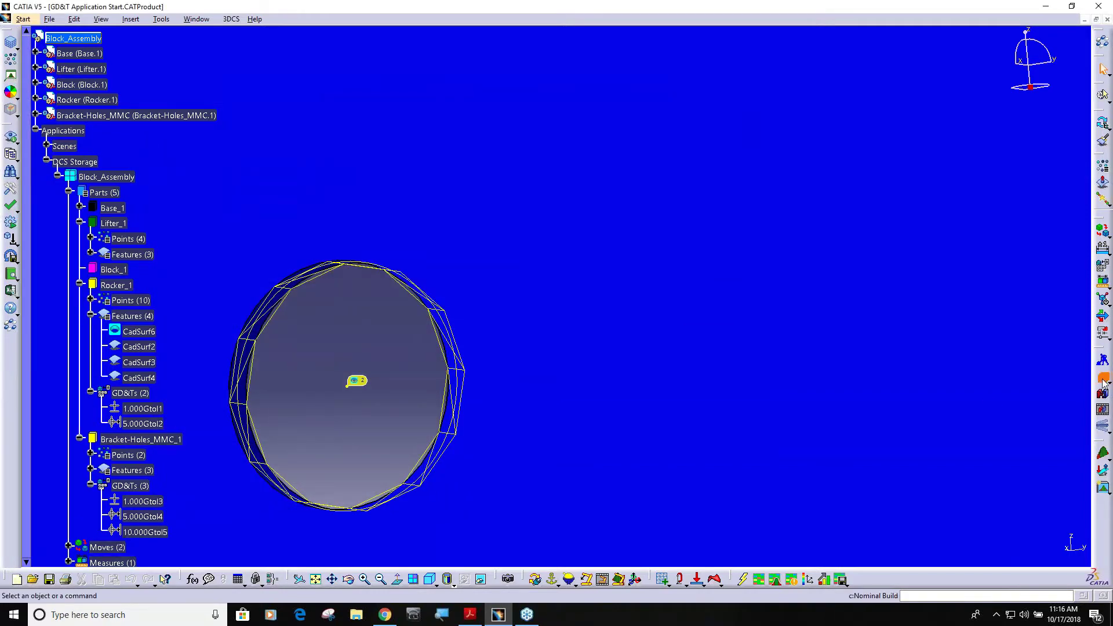
# Run the Deviate simulation to inspect how the two bracket holes vary relative to the bracket's lower edge
pyautogui.click(1102, 429)
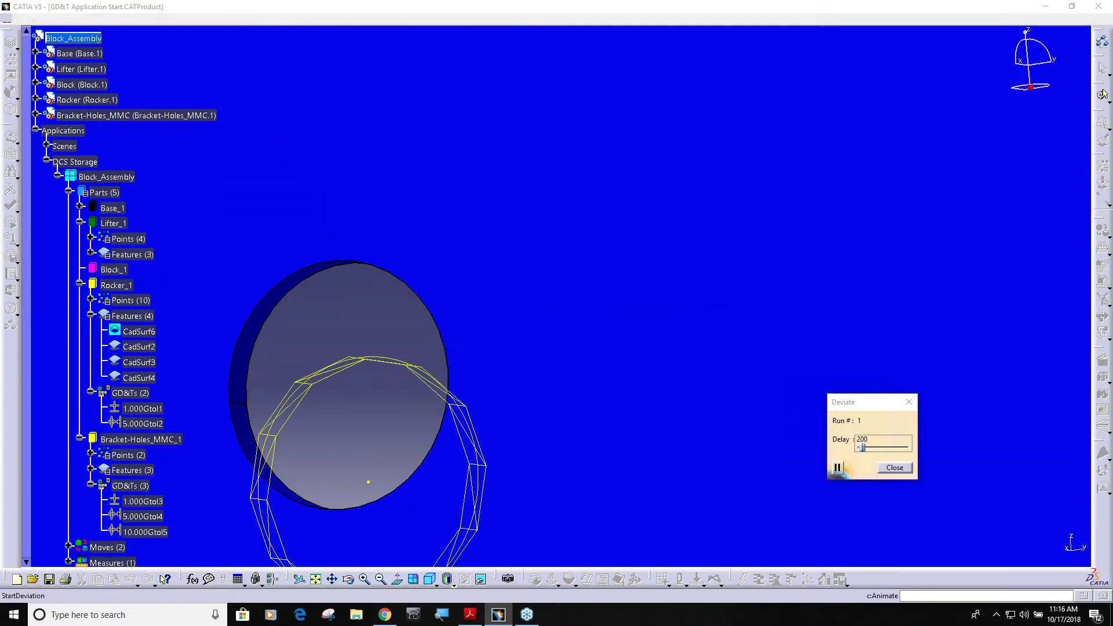
pyautogui.moveTo(578, 400); pyautogui.dragTo(603, 415, button='middle')
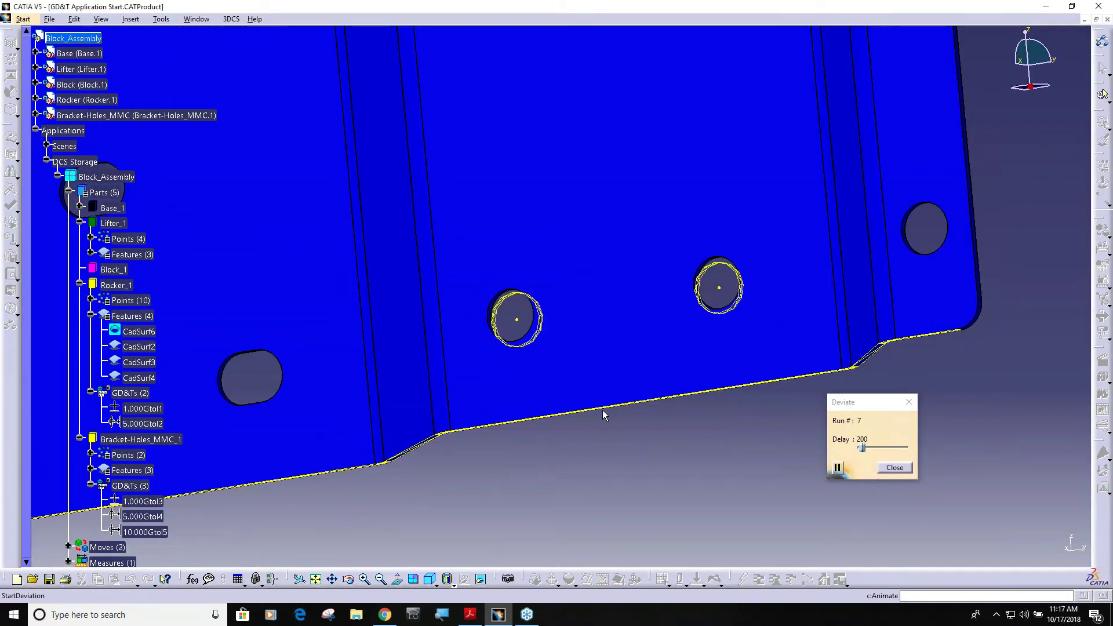